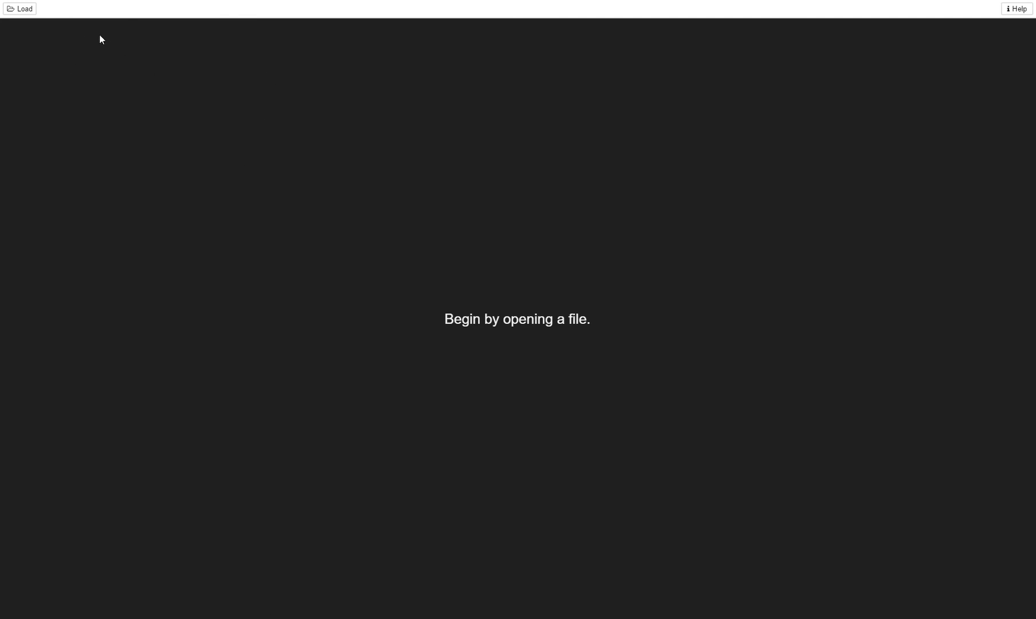
Load the project's QSprite.json and create a new config, Config0.
click(25, 15)
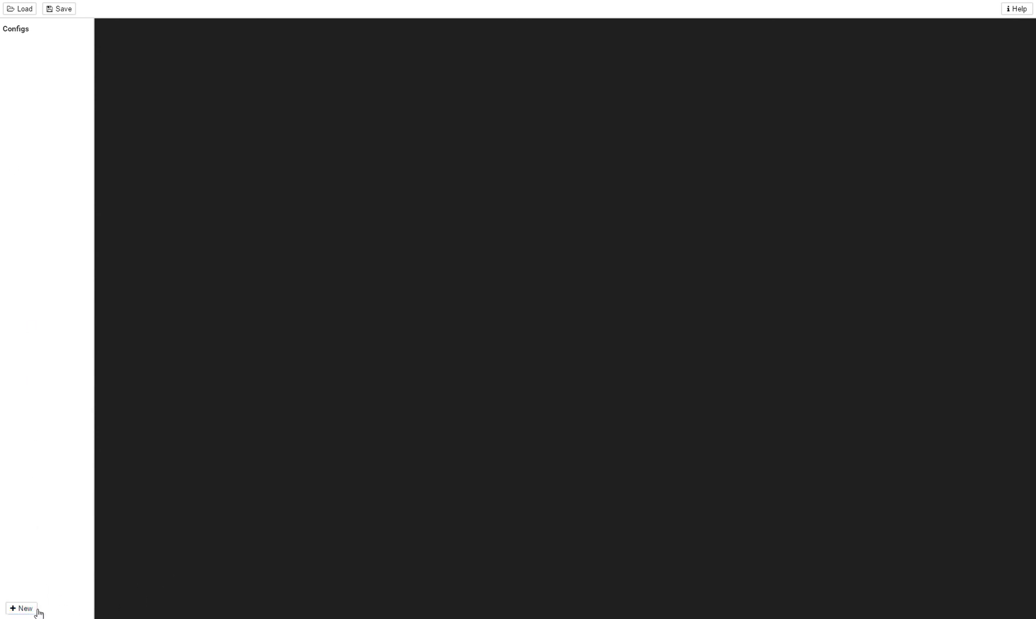
click(22, 607)
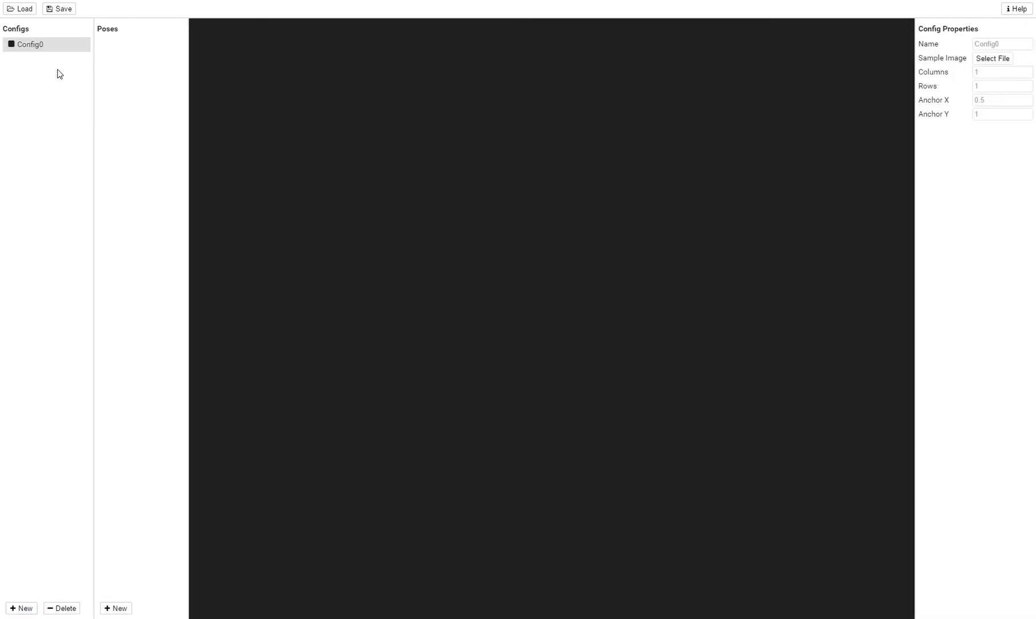
Rename Config0 to Hero.
click(1008, 44)
key(ctrl+a)
text(Hero)
key(Home)
text(Q_)
key(BackSpace)
key(BackSpace)
Set the pink-robed hero sprite sheet as Hero's sample image and pan across it.
click(1009, 61)
drag(403, 180, 360, 226)
drag(894, 241, 506, 247)
drag(814, 285, 632, 338)
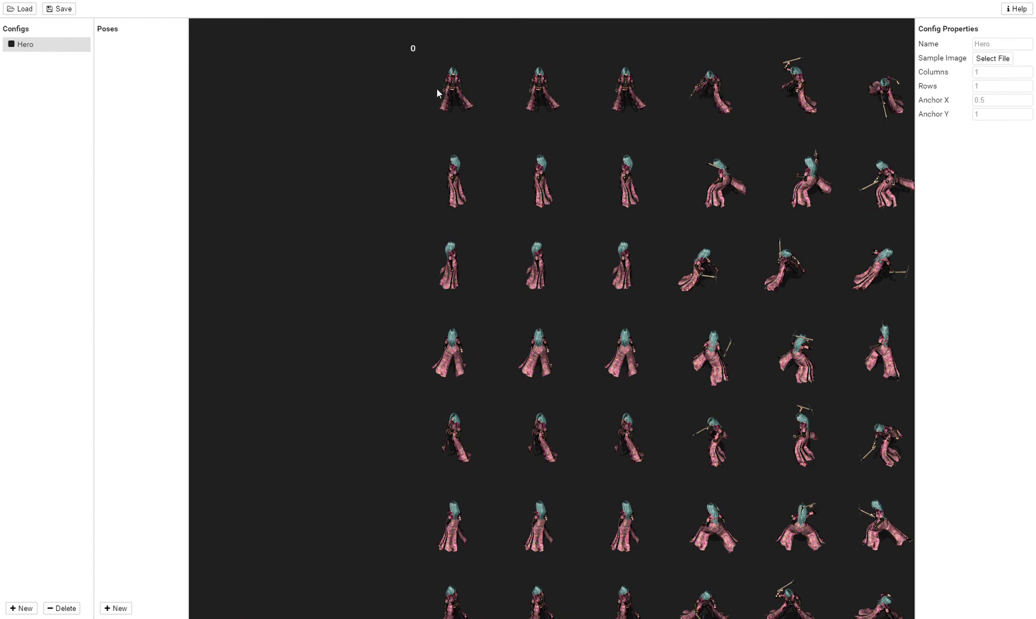
Give Hero's grid 32 columns and 16 rows, keeping frame 0 near the top.
drag(621, 118, 680, 102)
double_click(996, 72)
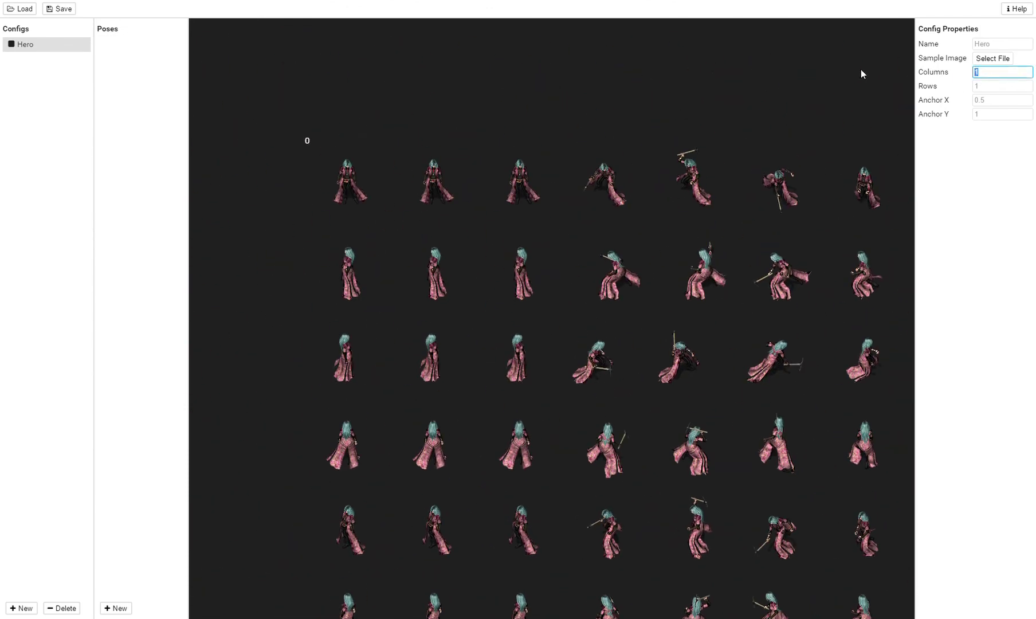
text(32)
key(Tab)
scroll(597, 251, down, 5)
drag(592, 329, 533, 395)
scroll(535, 331, up, 1)
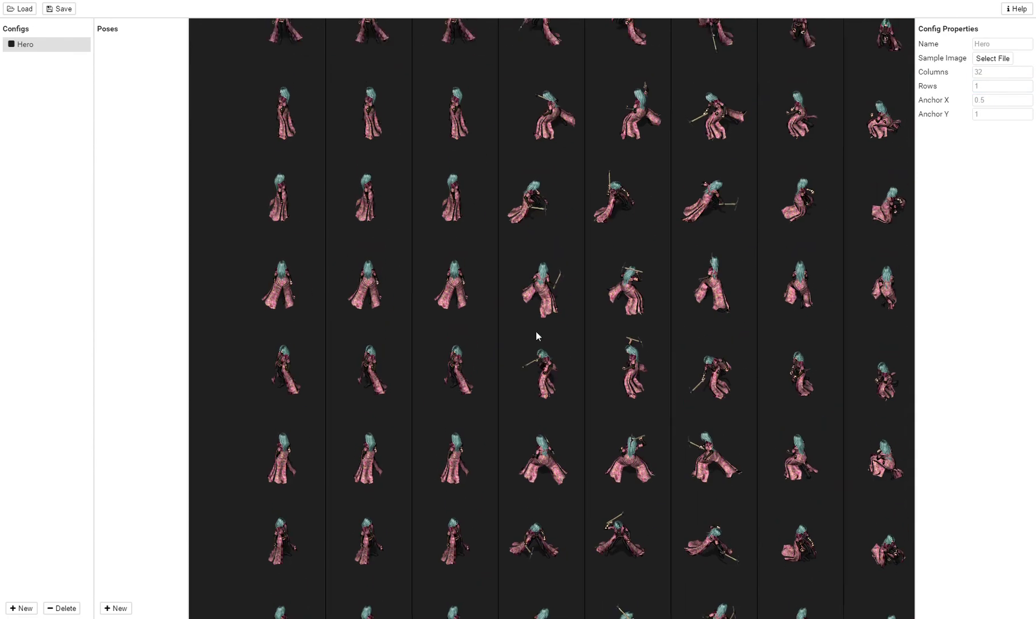
click(982, 86)
text(6)
drag(487, 157, 551, 267)
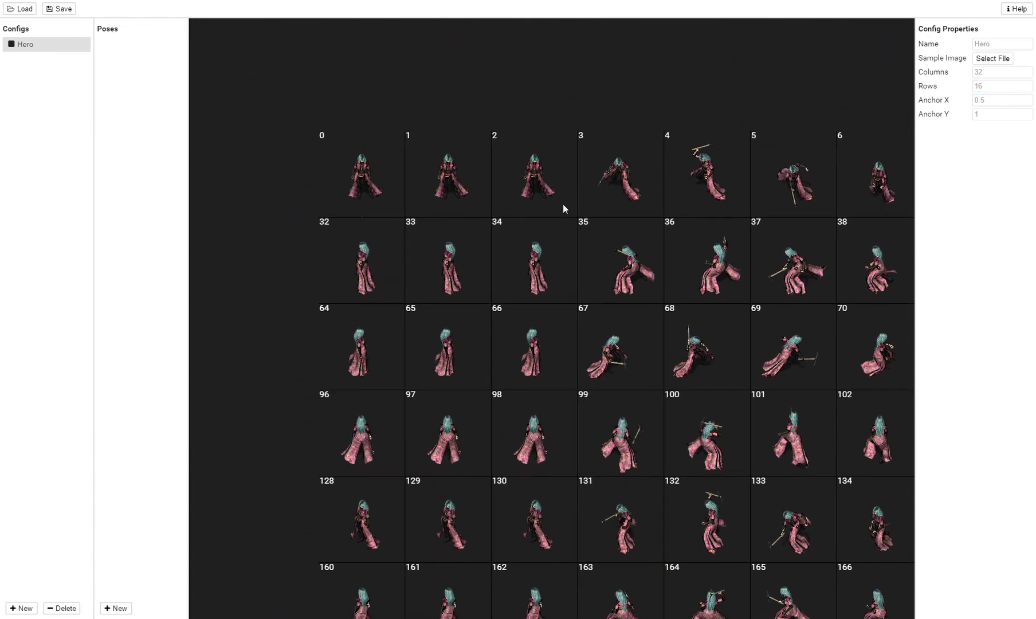
scroll(594, 301, down, 5)
scroll(600, 317, up, 5)
drag(600, 316, 541, 291)
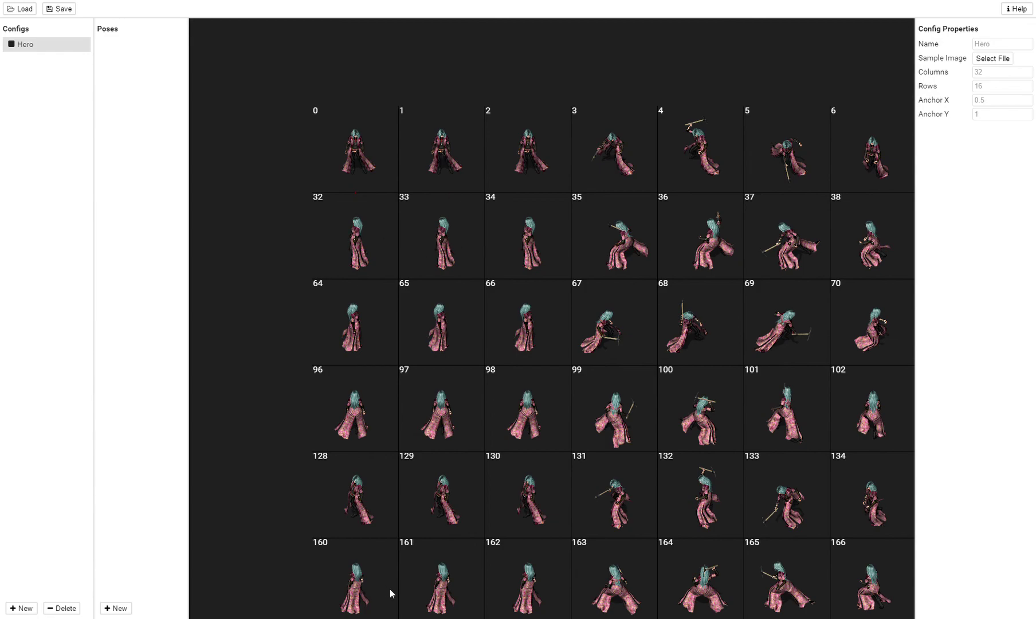
Bring the first frame rows into view and add Pose0 to Hero.
scroll(389, 590, down, 8)
drag(435, 134, 688, 426)
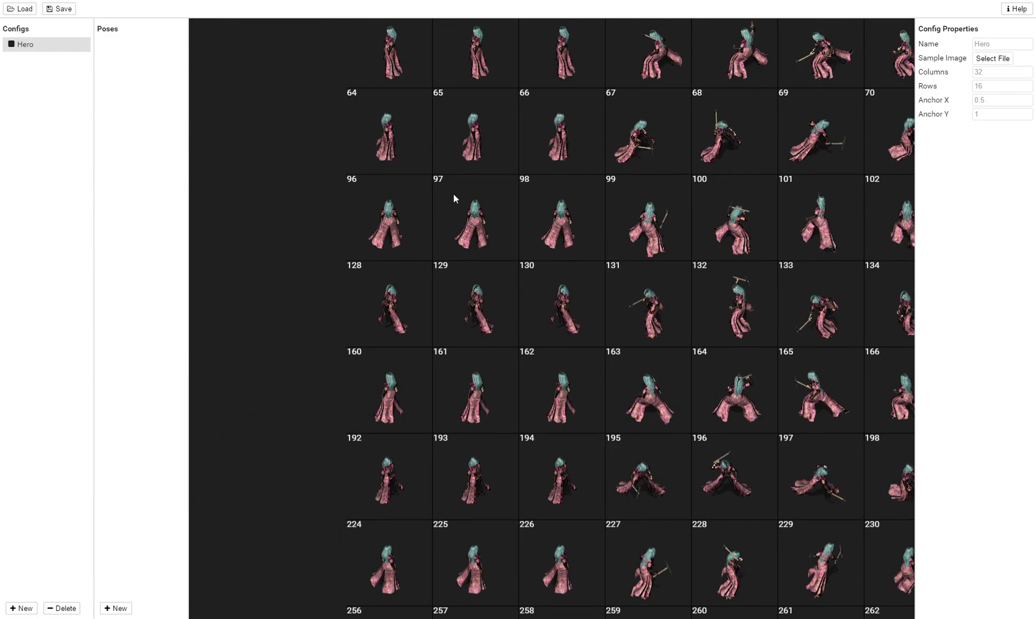
drag(453, 193, 365, 296)
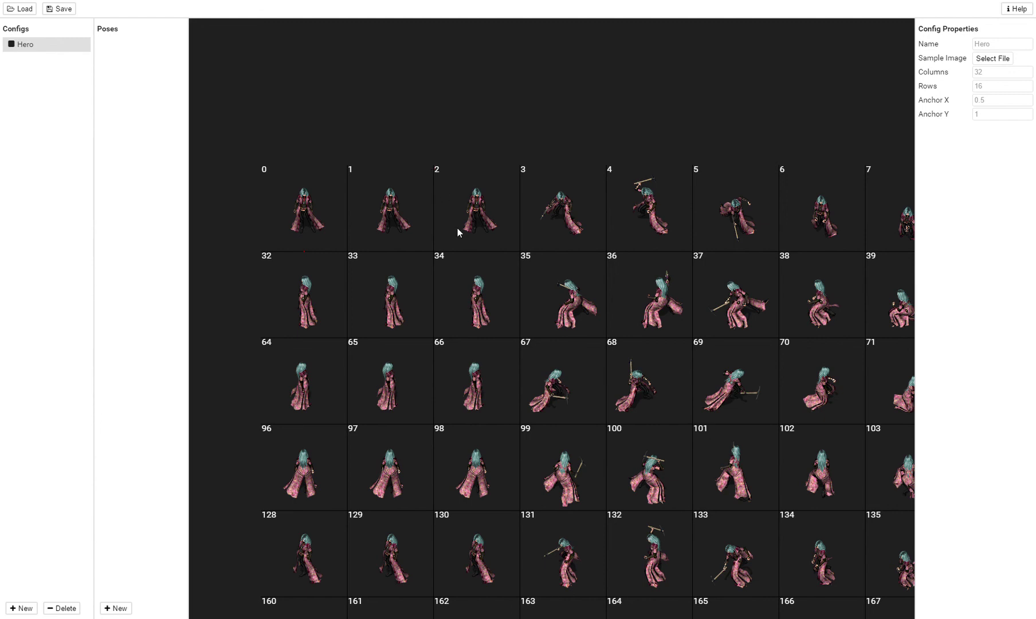
drag(457, 231, 588, 122)
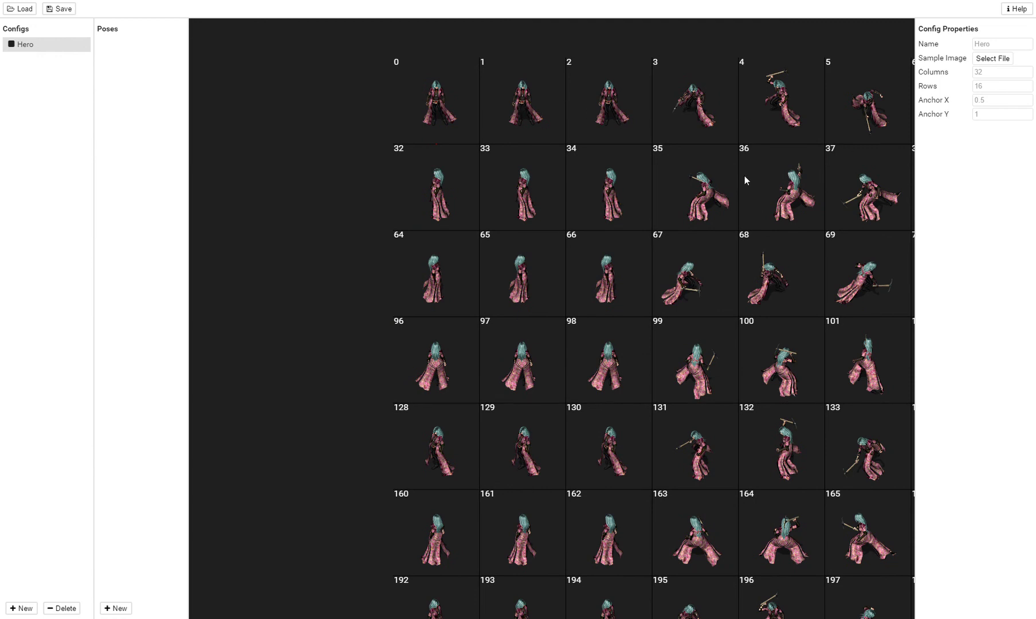
drag(468, 151, 453, 190)
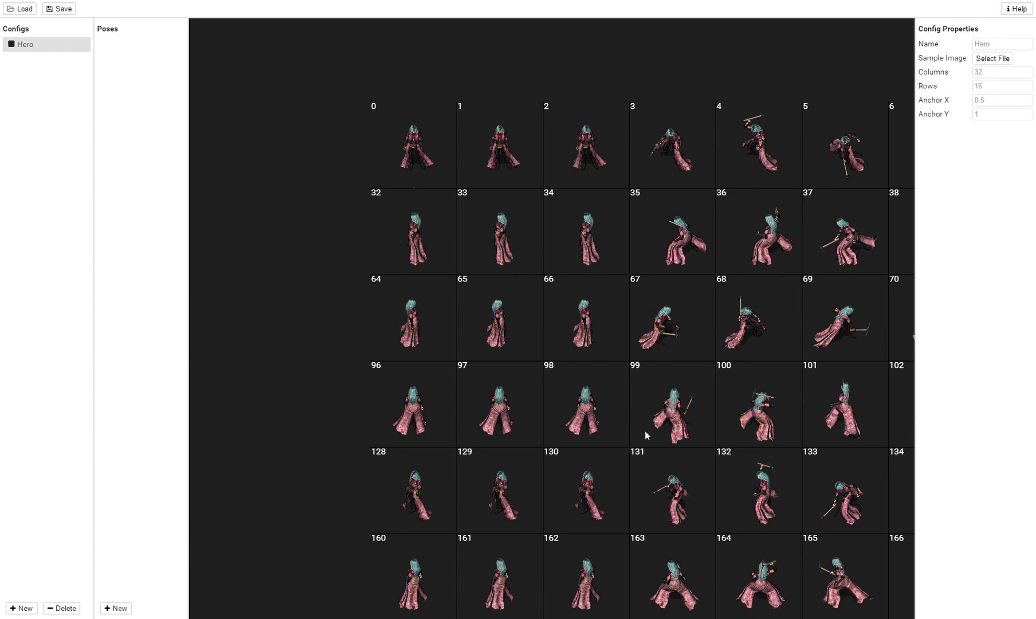
scroll(559, 217, up, 2)
drag(469, 196, 556, 174)
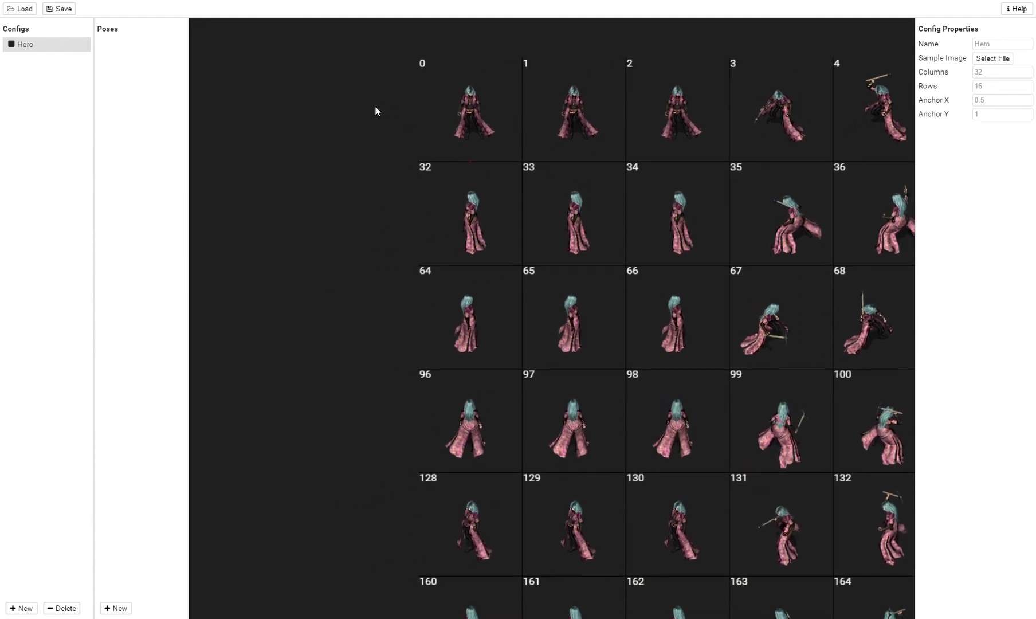
click(117, 608)
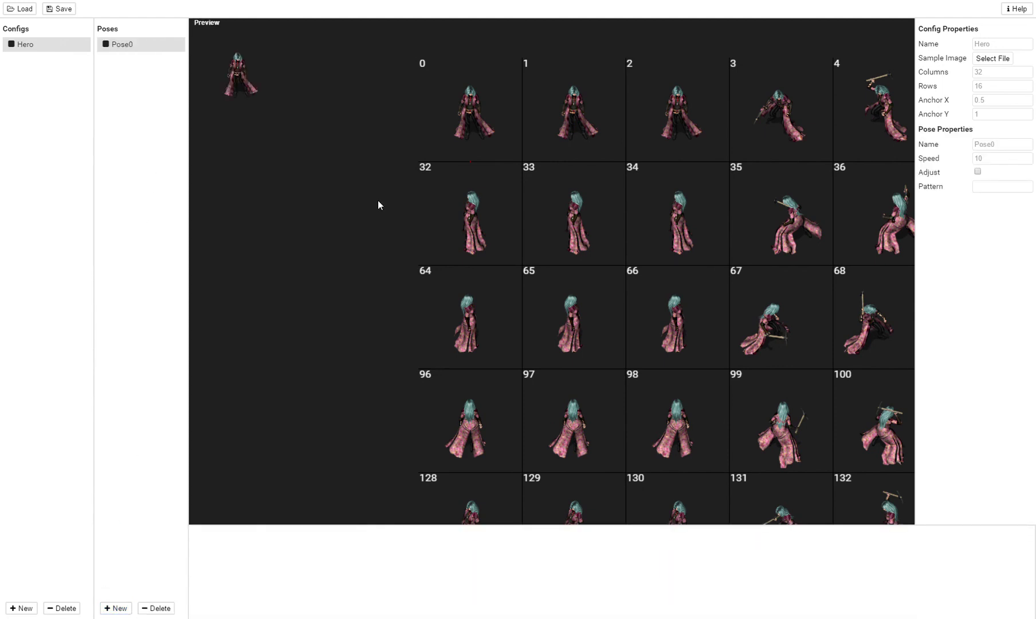
Rename Pose0 to idle2 and give it frames 0, 1, 2.
drag(1008, 143, 855, 143)
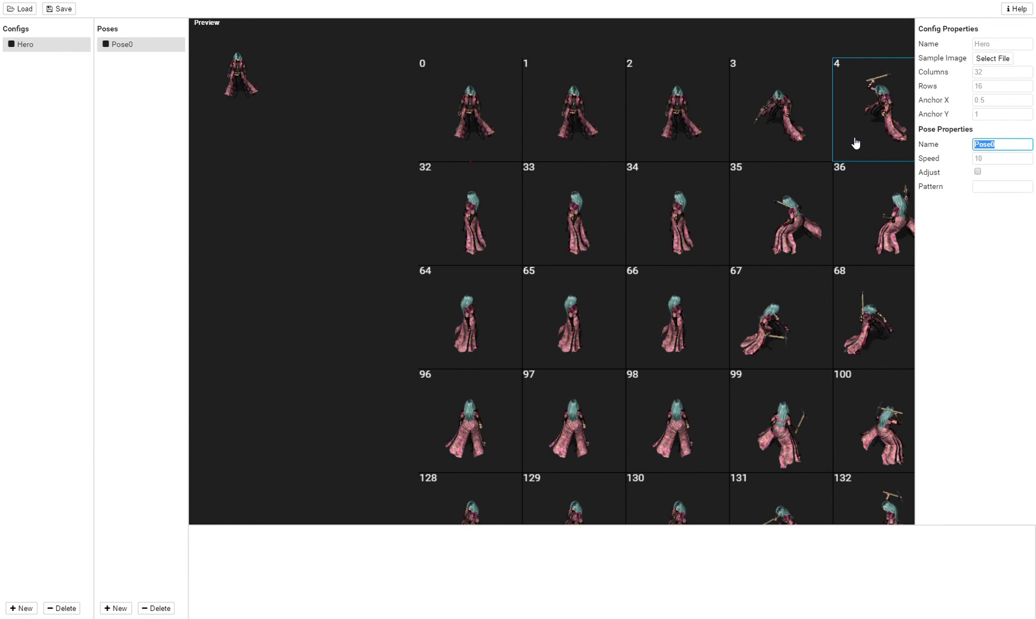
text(idle2)
click(995, 158)
click(480, 129)
click(562, 122)
click(662, 110)
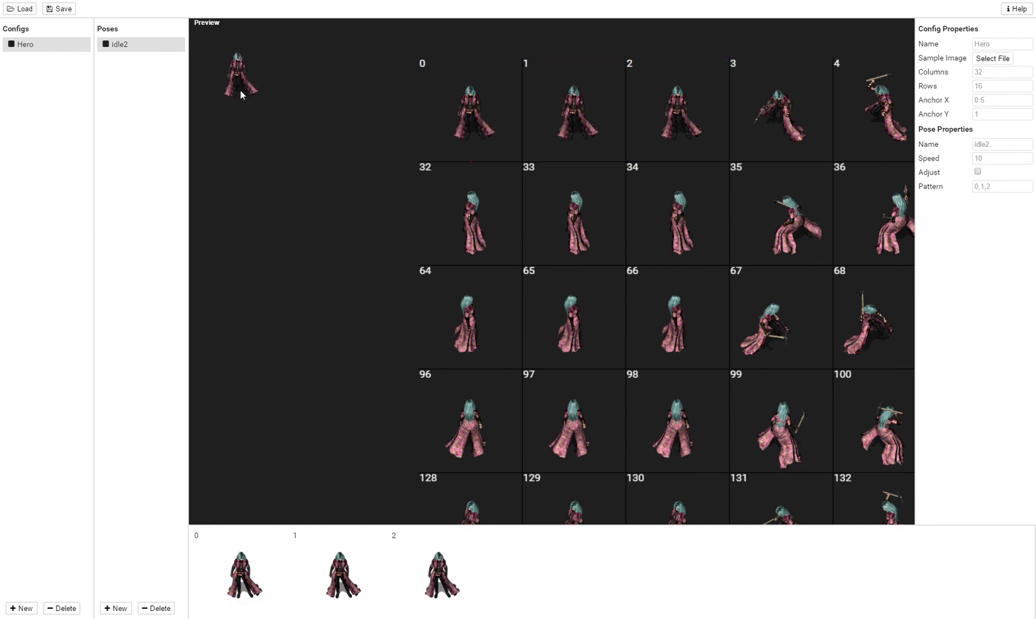
drag(573, 134, 488, 113)
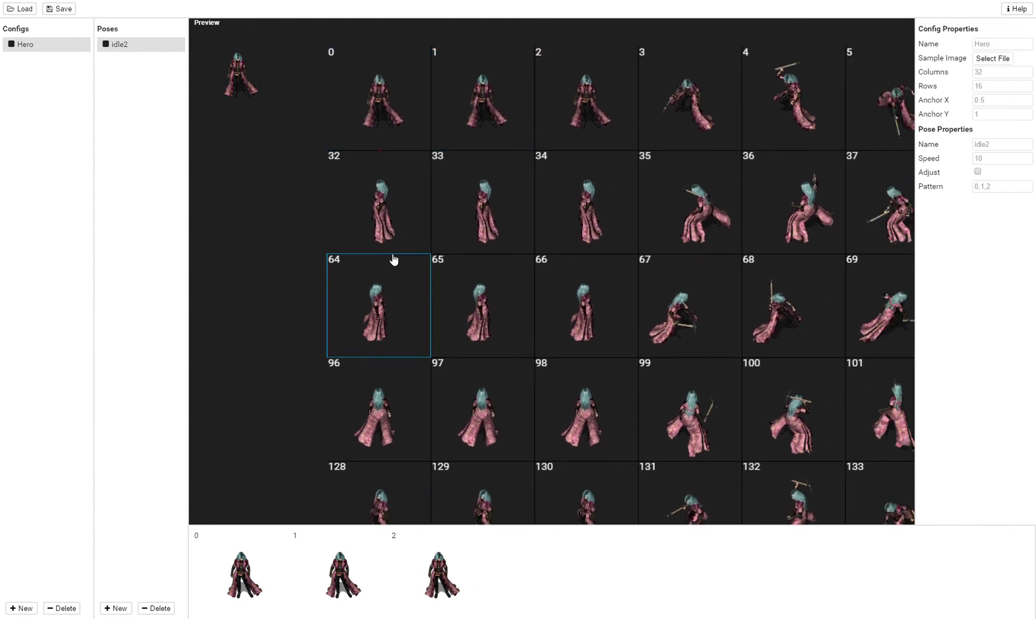
Add pose idle4 with frames 32, 33, 34.
click(115, 608)
click(1012, 86)
click(1008, 144)
key(ctrl+a)
text(id)
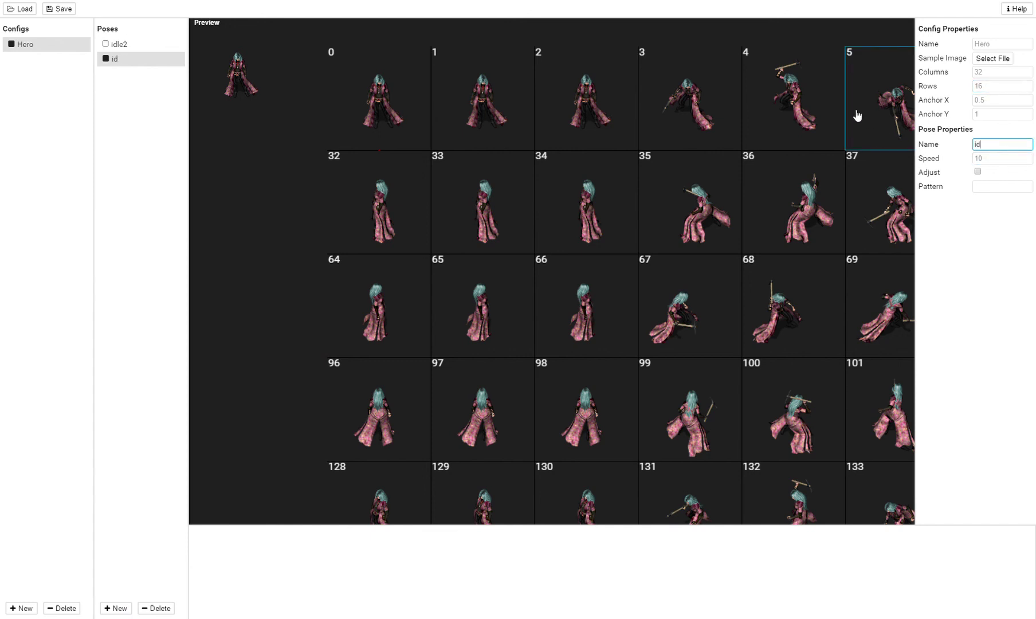
text(le4)
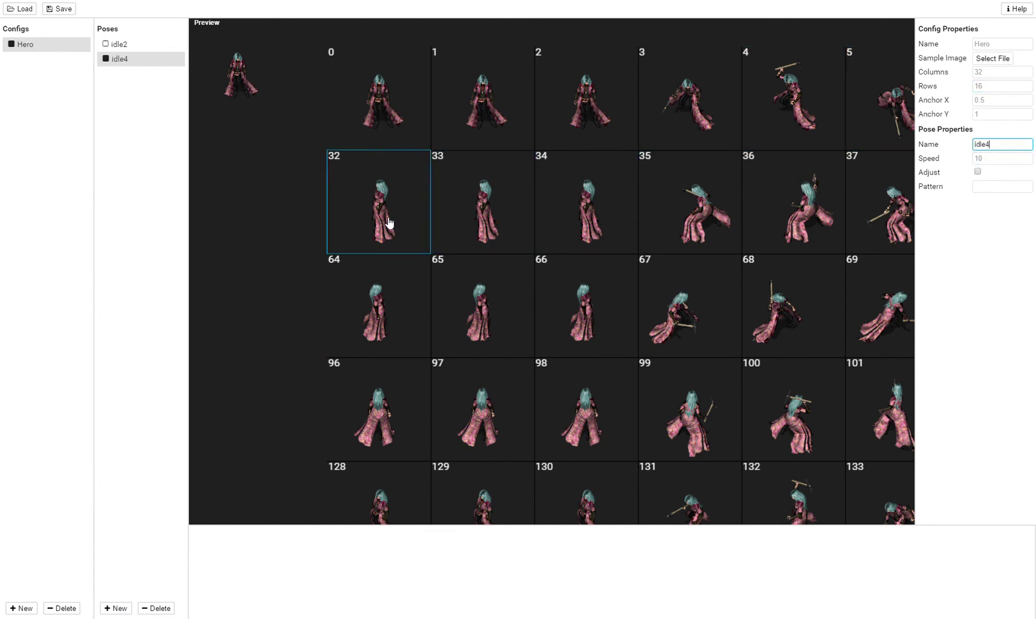
click(388, 222)
click(450, 213)
click(567, 189)
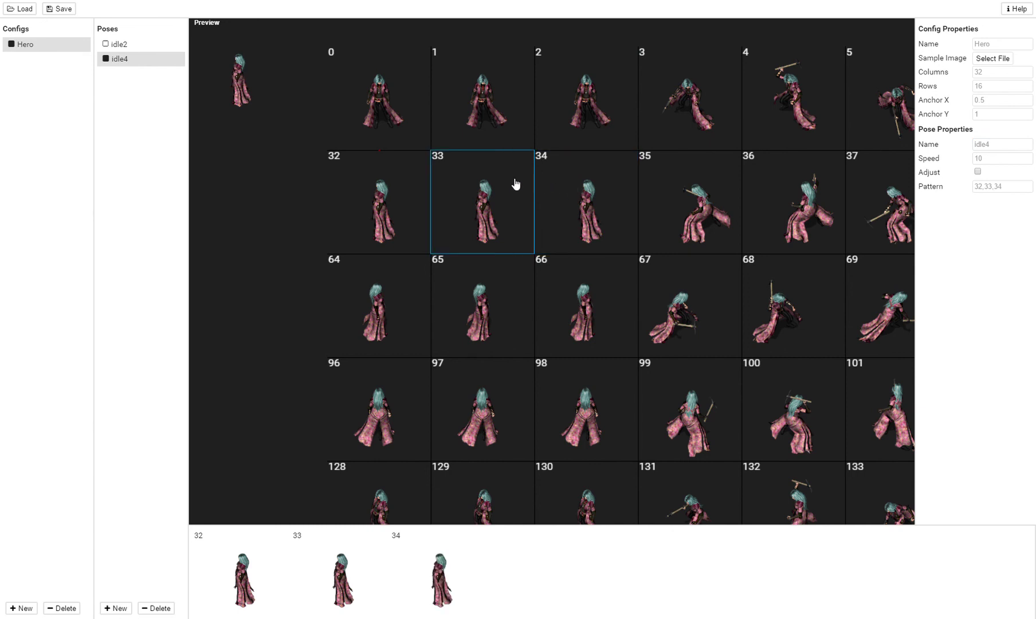
Add pose idle6 with frames 64, 65, 66.
click(121, 609)
double_click(1000, 144)
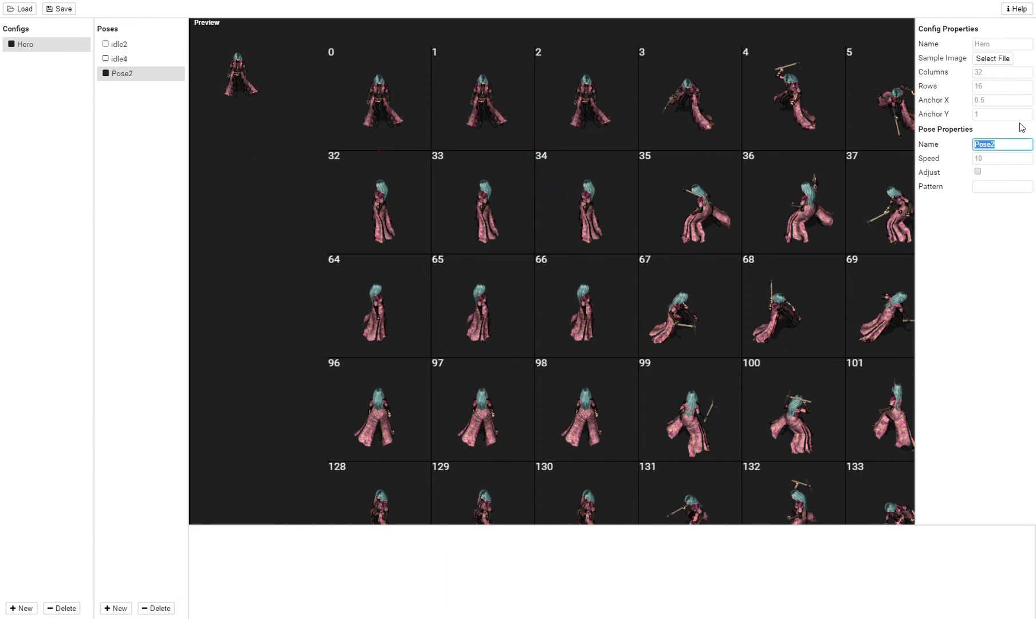
text(idle6)
click(394, 316)
click(478, 312)
click(562, 307)
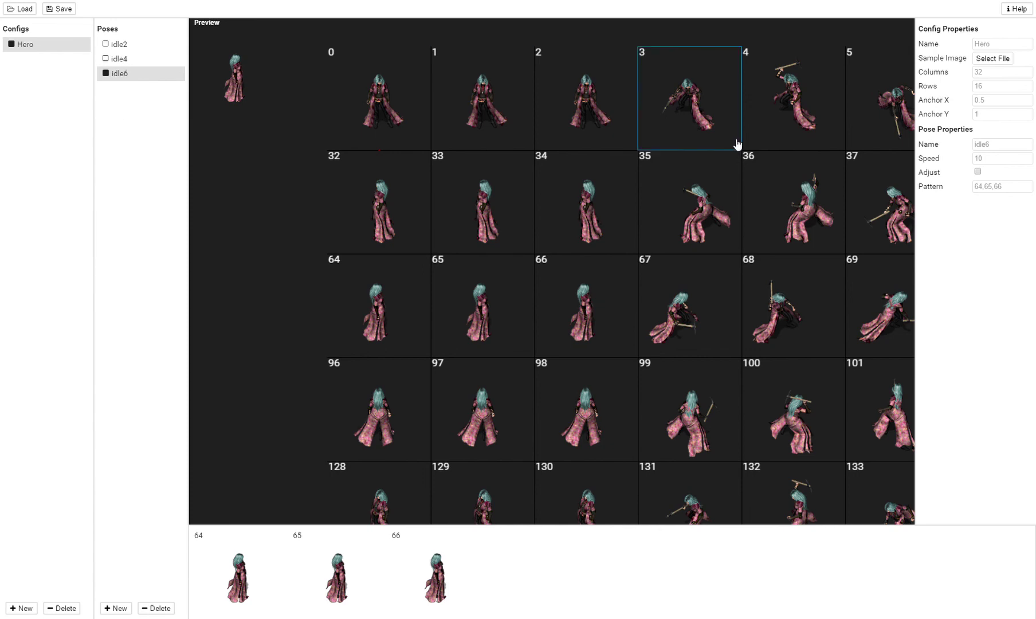
click(1002, 145)
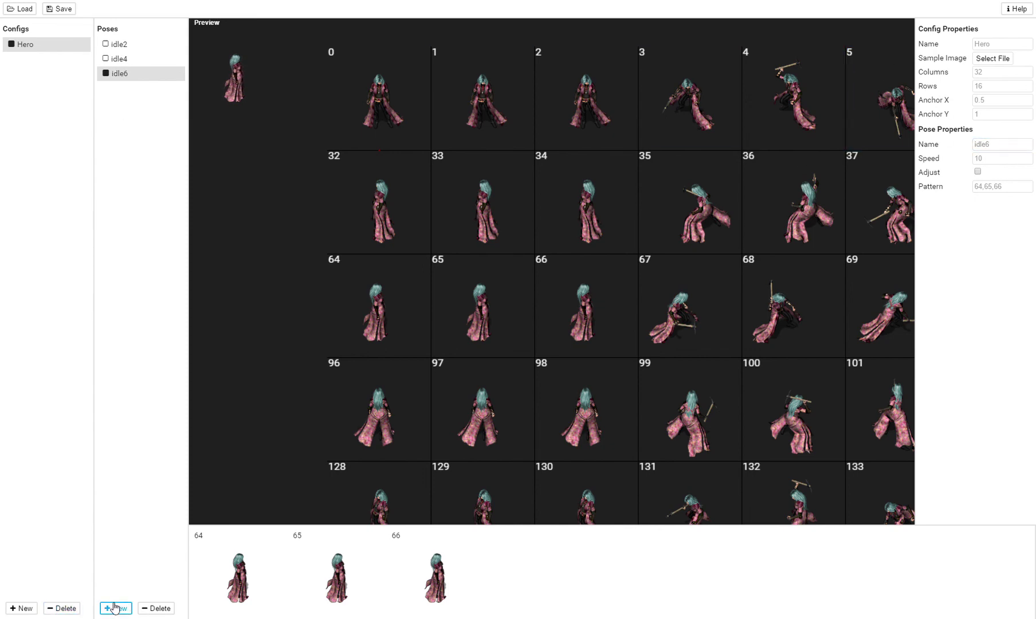
Add pose idle8 with frames 96, 97, 98, then add a fresh Pose4.
click(114, 608)
click(1003, 145)
key(ctrl+a)
text(idle8)
click(397, 419)
click(475, 418)
click(566, 408)
scroll(567, 273, down, 5)
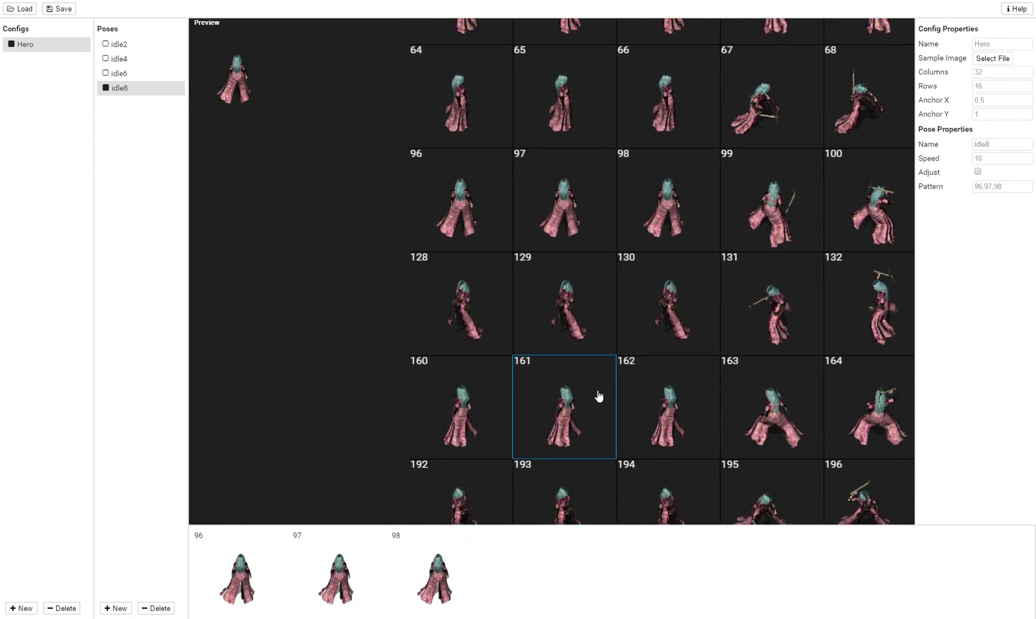
scroll(591, 348, down, 3)
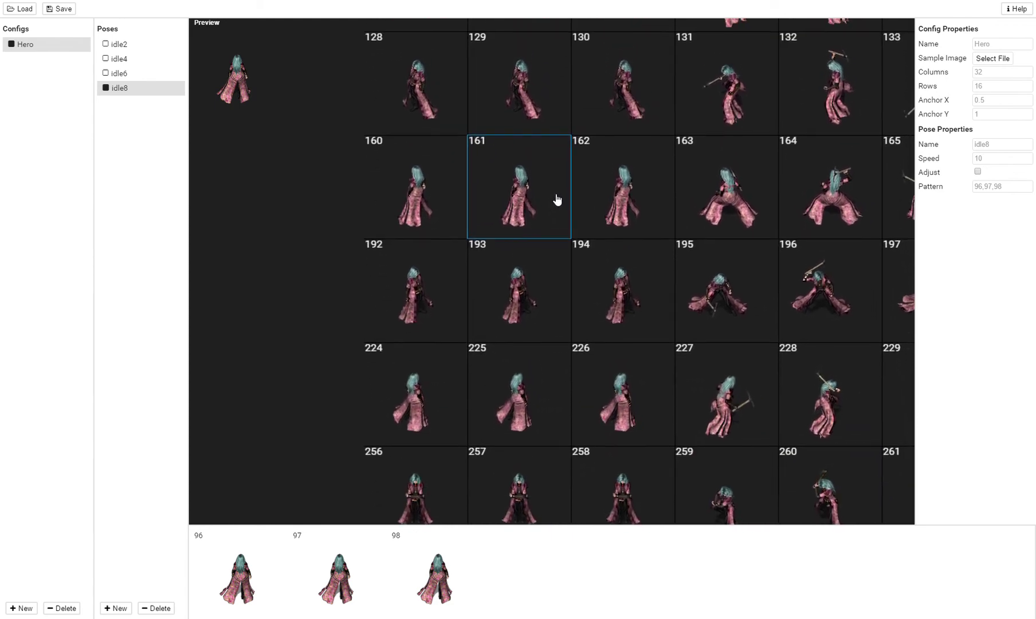
scroll(444, 172, up, 1)
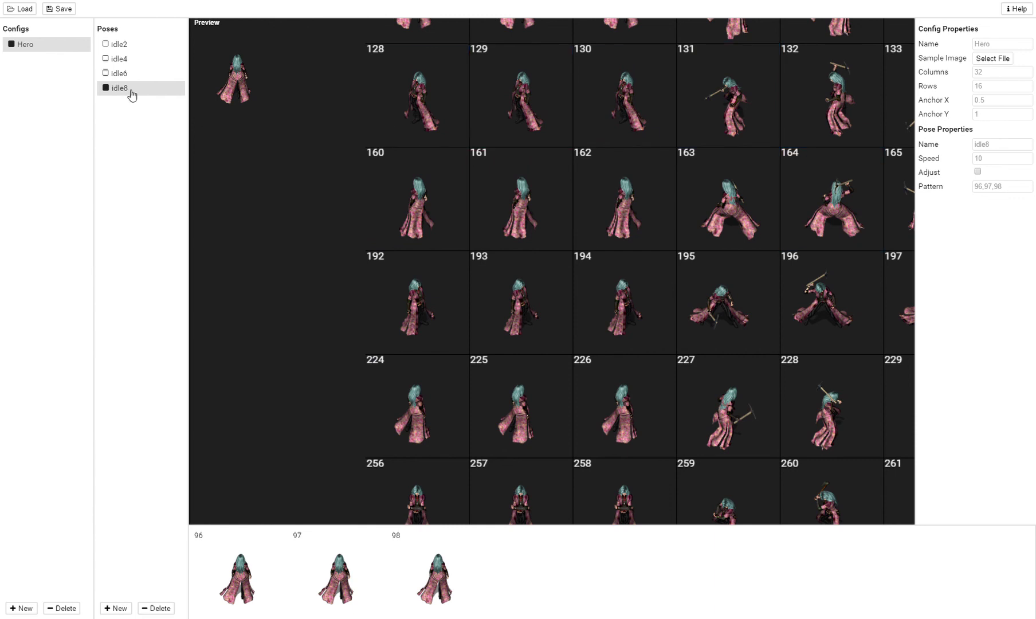
click(114, 608)
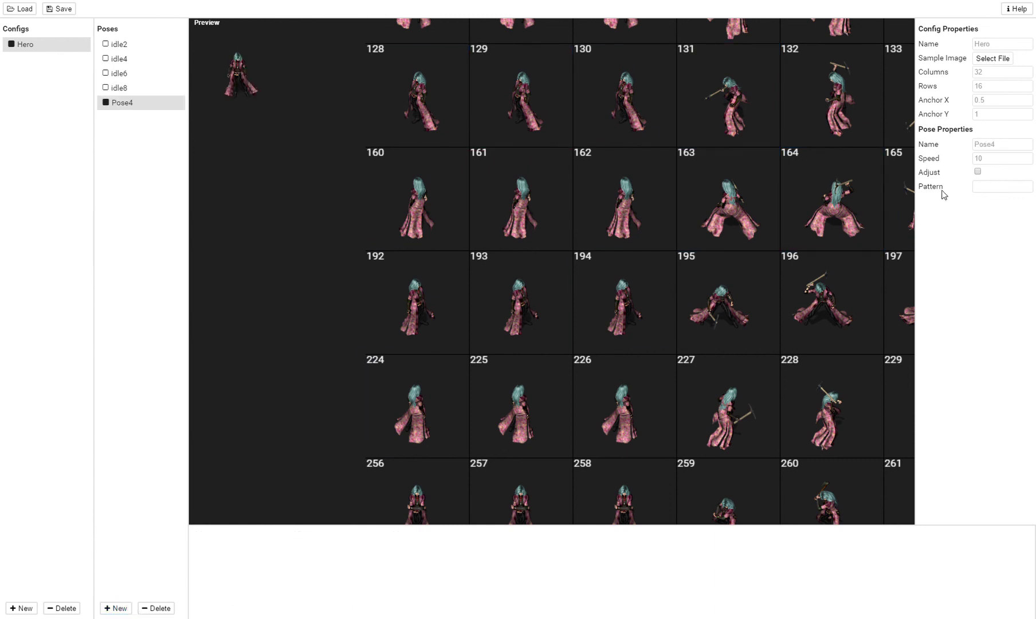
Name the new pose idle1 and give it frames 128, 129, 130.
double_click(982, 145)
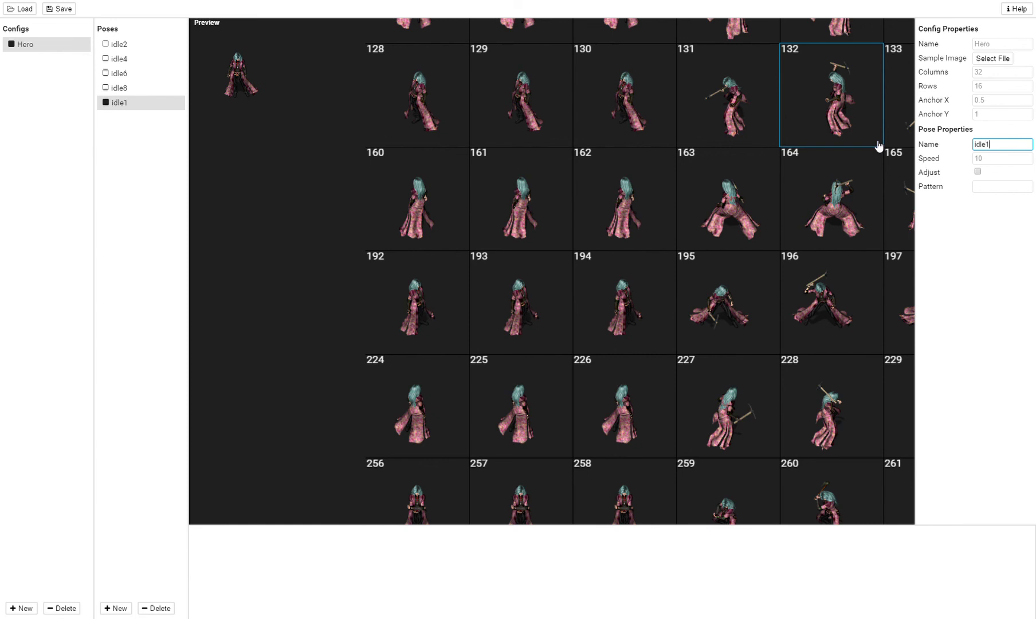
click(416, 119)
click(513, 112)
click(623, 103)
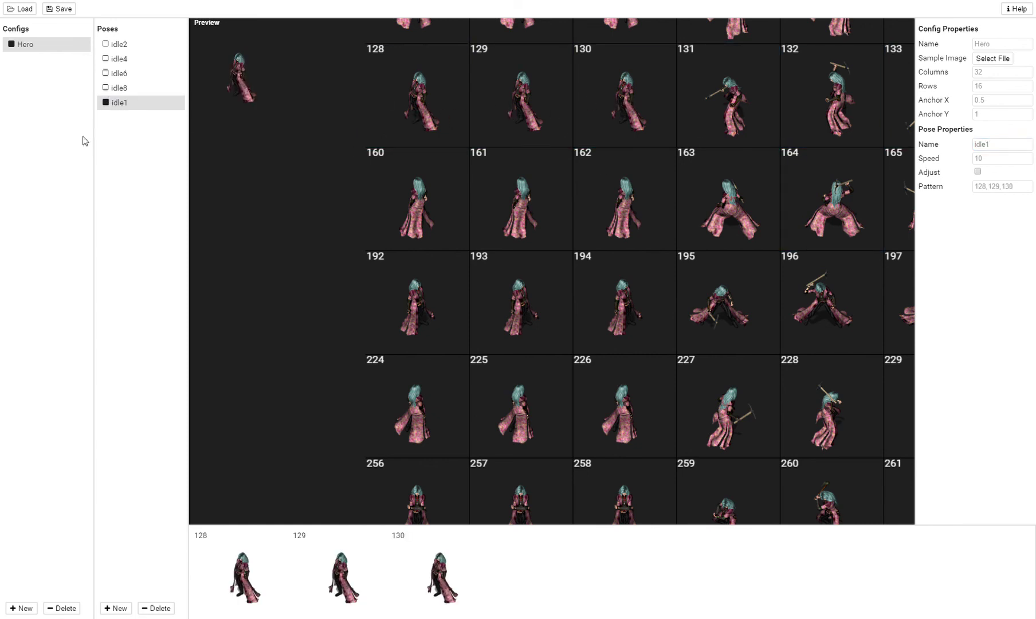
Add pose idle3 with frames 192, 193, 194.
click(128, 612)
double_click(1002, 144)
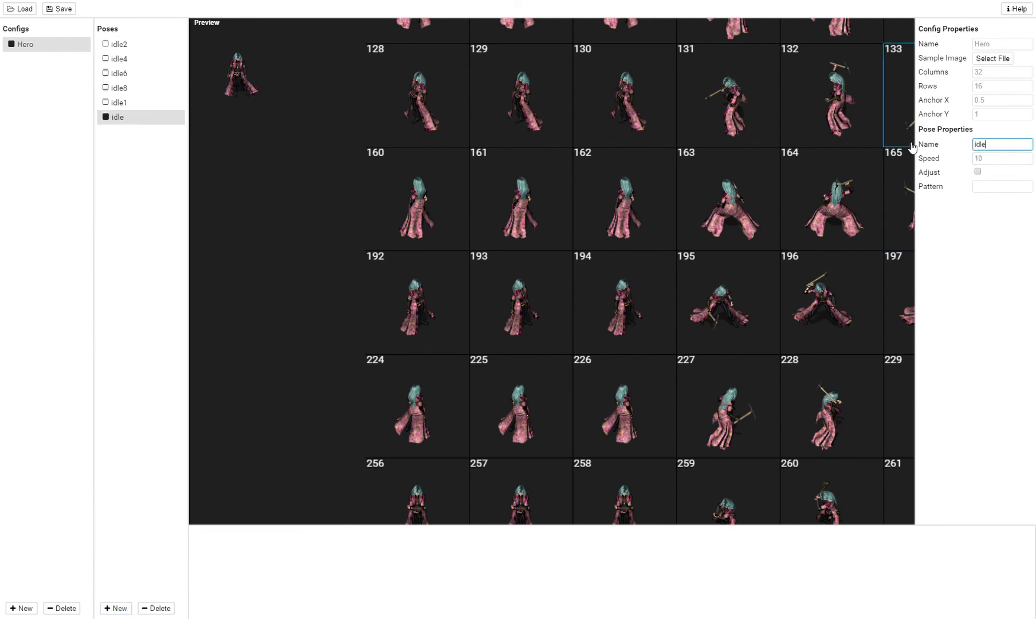
click(427, 309)
click(525, 308)
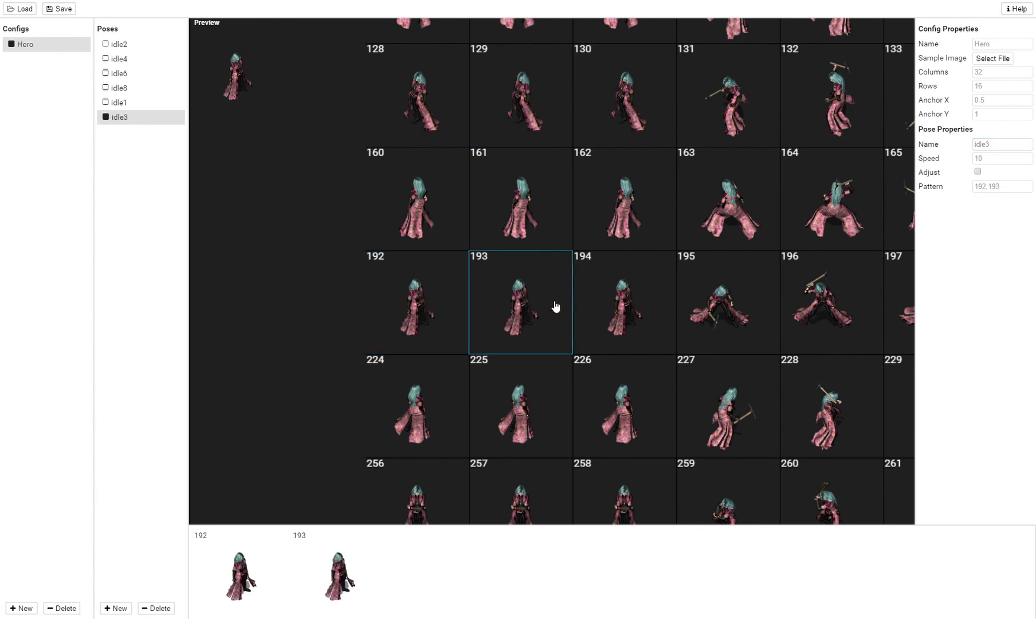
click(634, 299)
Add pose idle7 with frames 160, 161, 162.
click(127, 606)
click(988, 162)
click(1010, 150)
double_click(1011, 150)
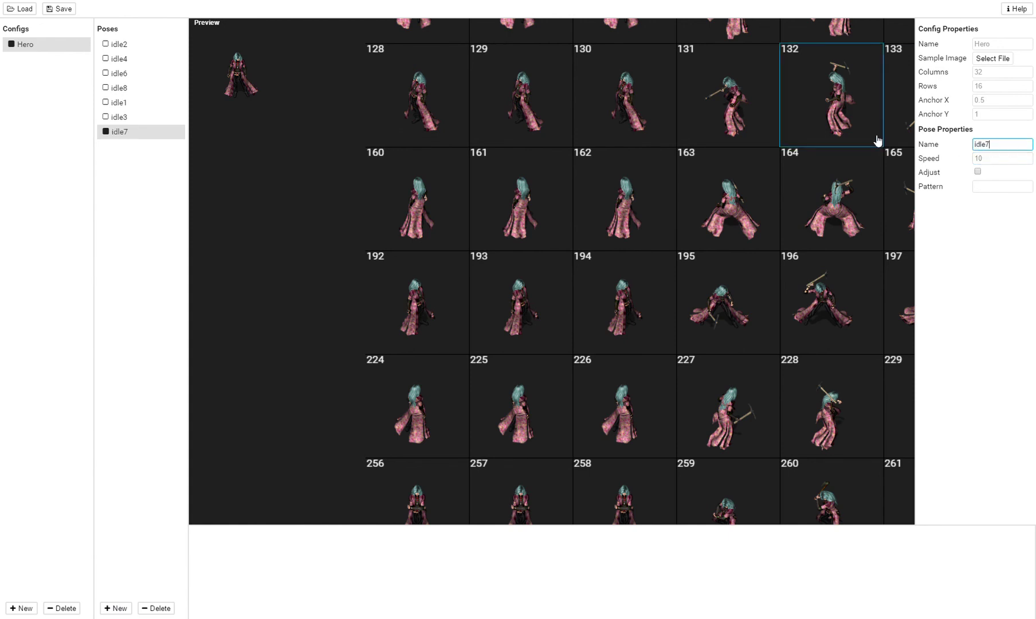
click(436, 220)
click(517, 209)
click(614, 197)
Add pose idle9 with frames 224, 225, 226.
click(118, 608)
click(1004, 147)
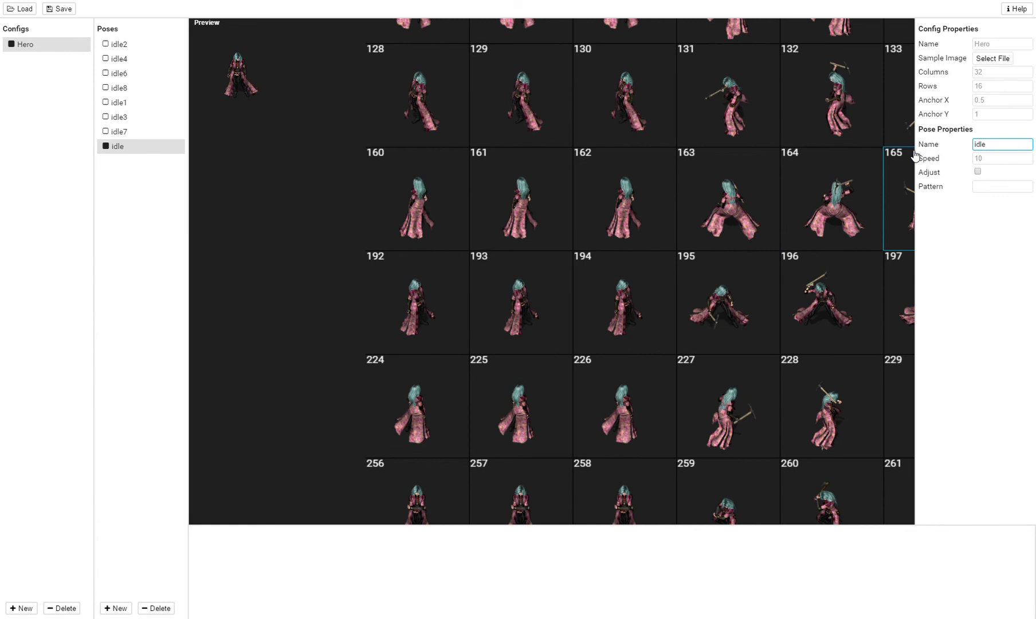
click(428, 402)
click(533, 405)
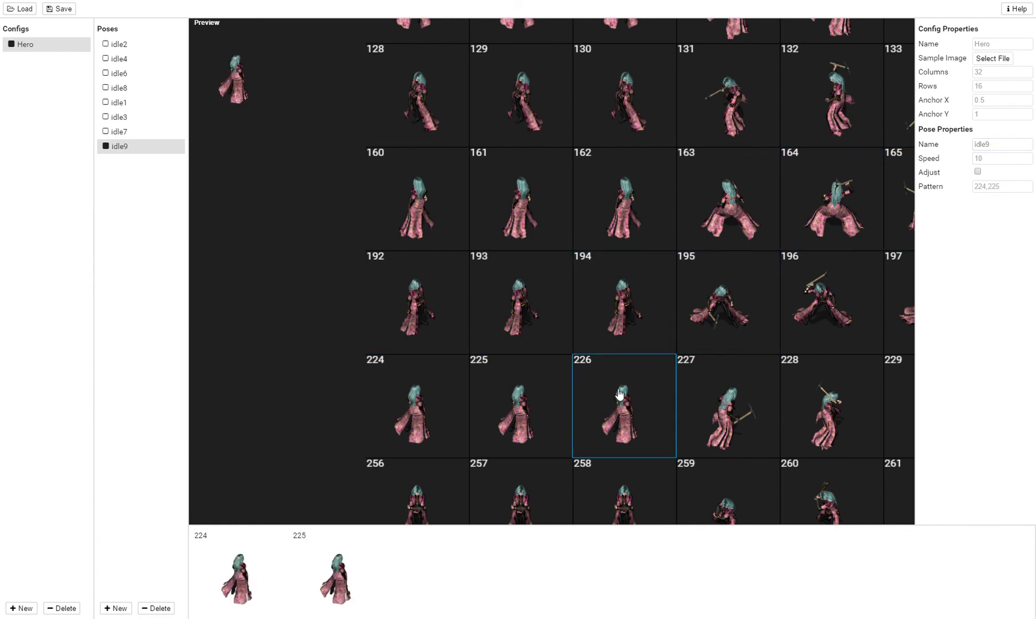
click(616, 398)
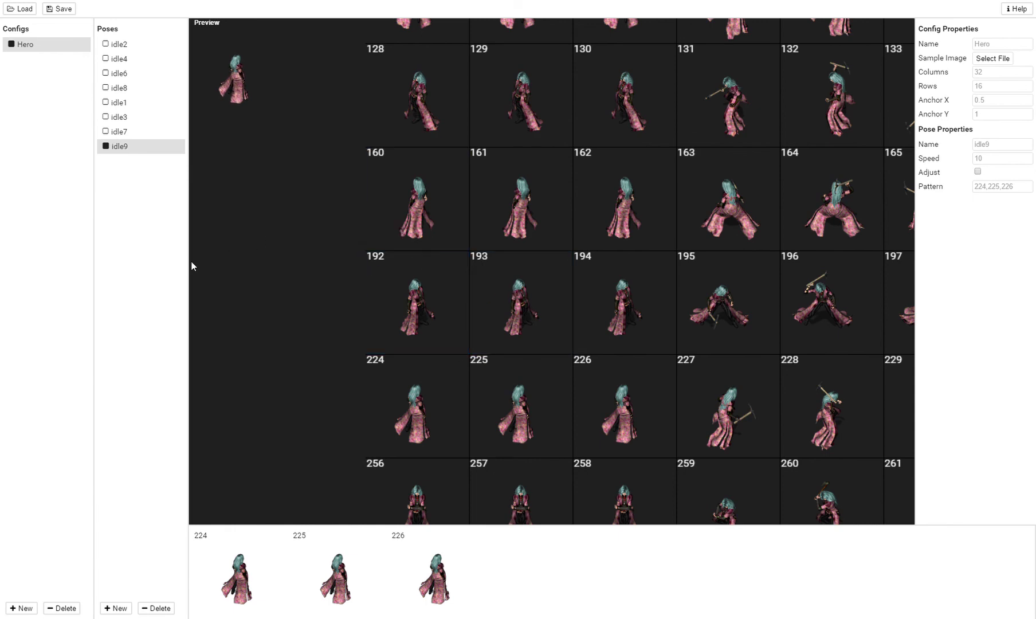
Return the frame grid to the top-left frames and add Pose8 to Hero.
scroll(407, 175, up, 10)
scroll(700, 192, right, 3)
drag(681, 381, 518, 331)
drag(722, 282, 446, 281)
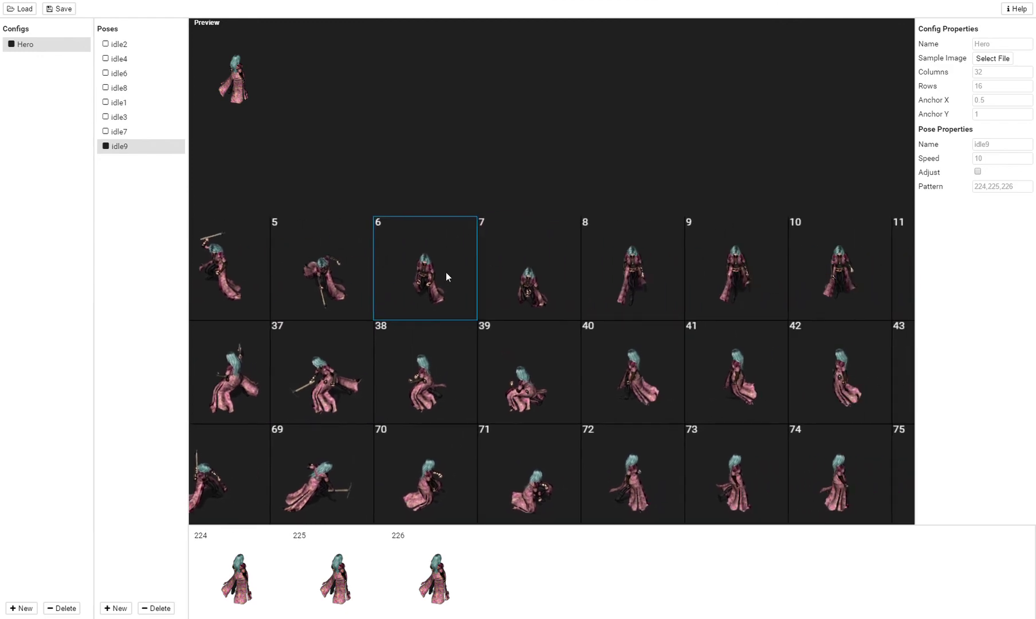
drag(821, 284, 536, 243)
scroll(562, 326, down, 5)
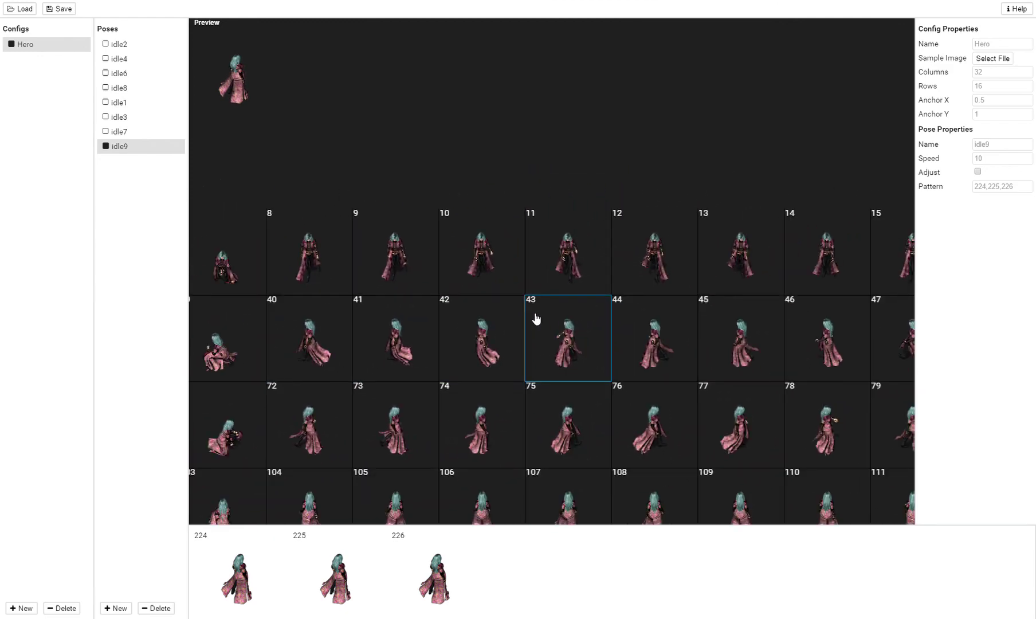
drag(536, 318, 462, 233)
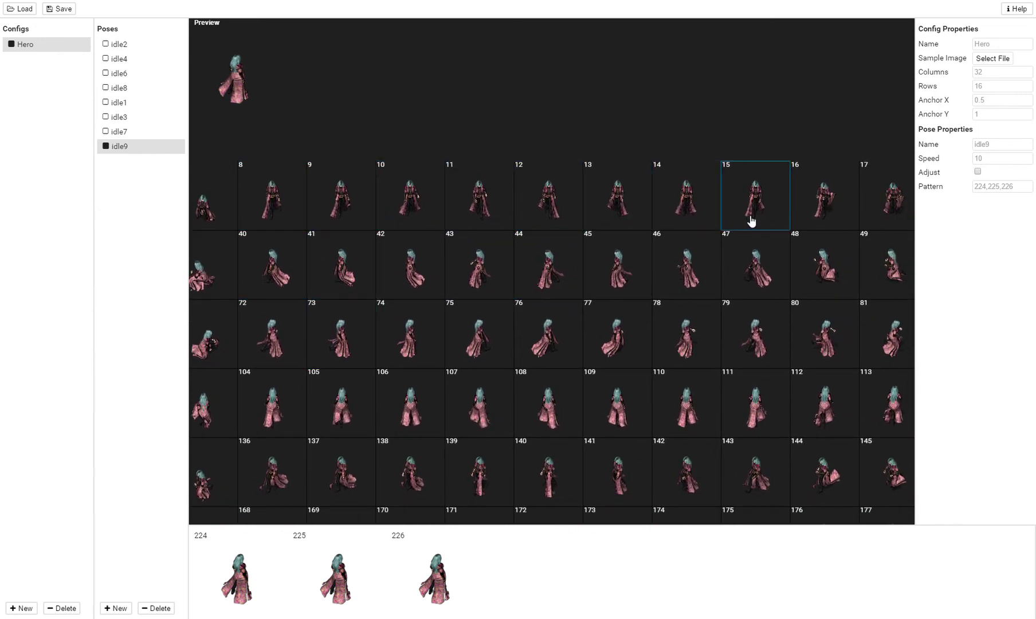
click(118, 607)
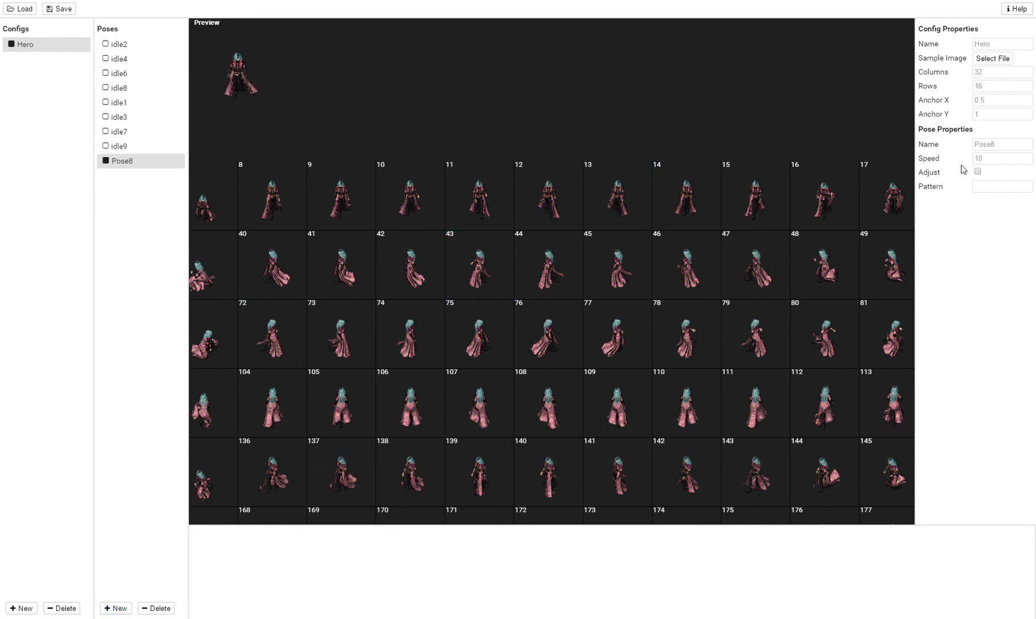
Name Pose8 move2 and give it frames 8 through 15.
text(move2)
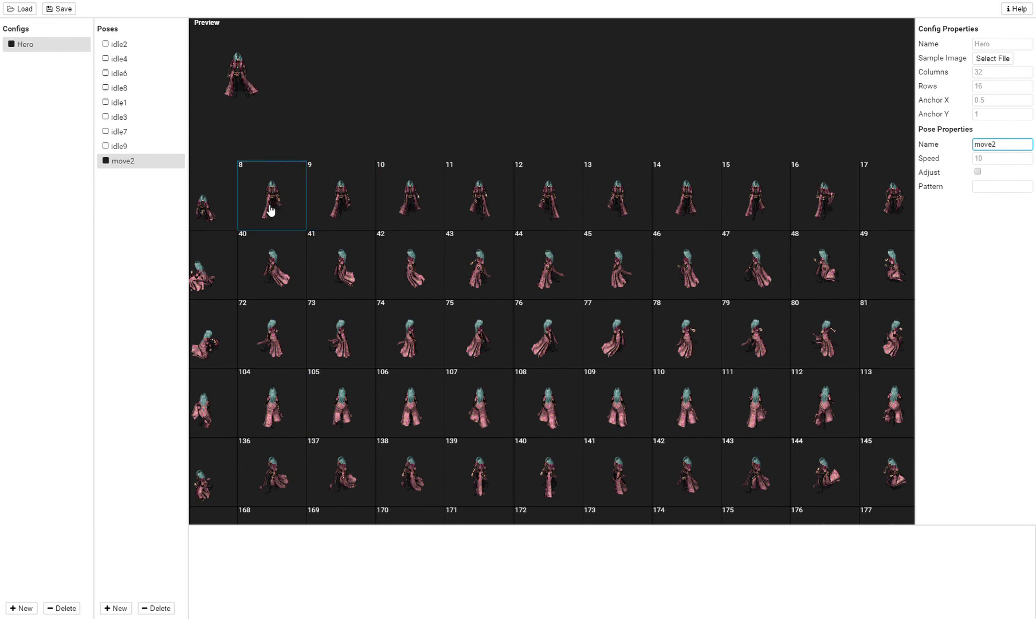
click(270, 207)
click(338, 207)
click(415, 204)
click(467, 206)
click(533, 203)
click(616, 200)
click(688, 196)
click(744, 196)
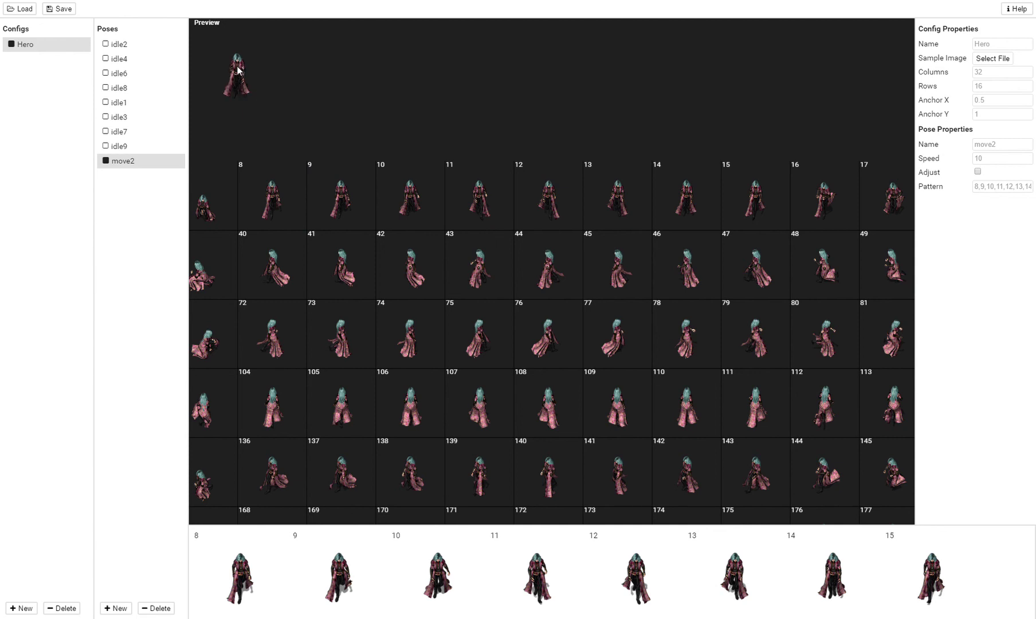
Try move2 speeds of 6 and then 8.
click(998, 161)
drag(997, 162, 953, 164)
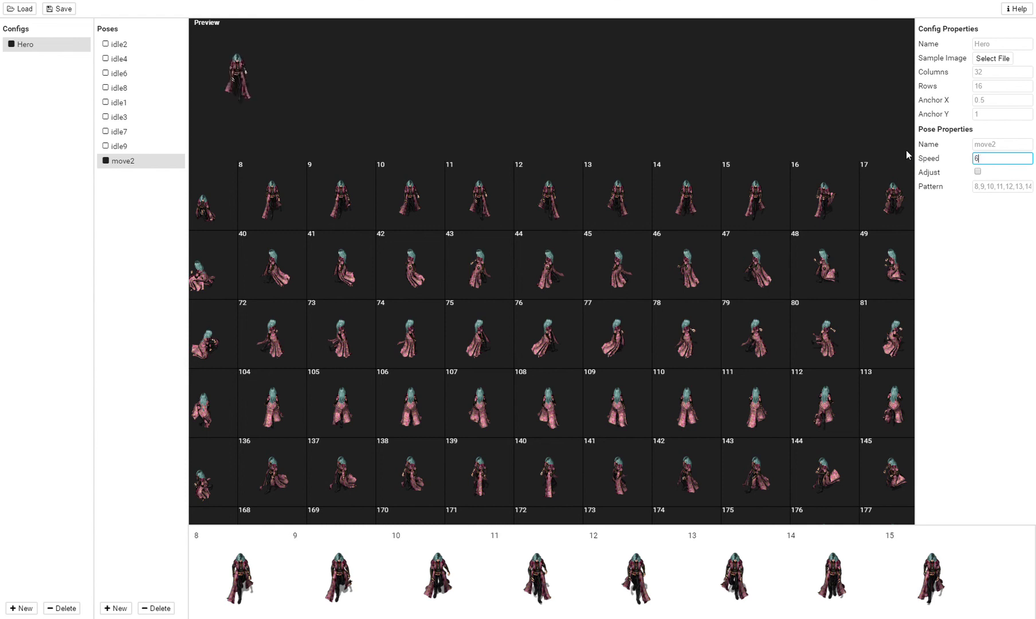
text(6)
key(Tab)
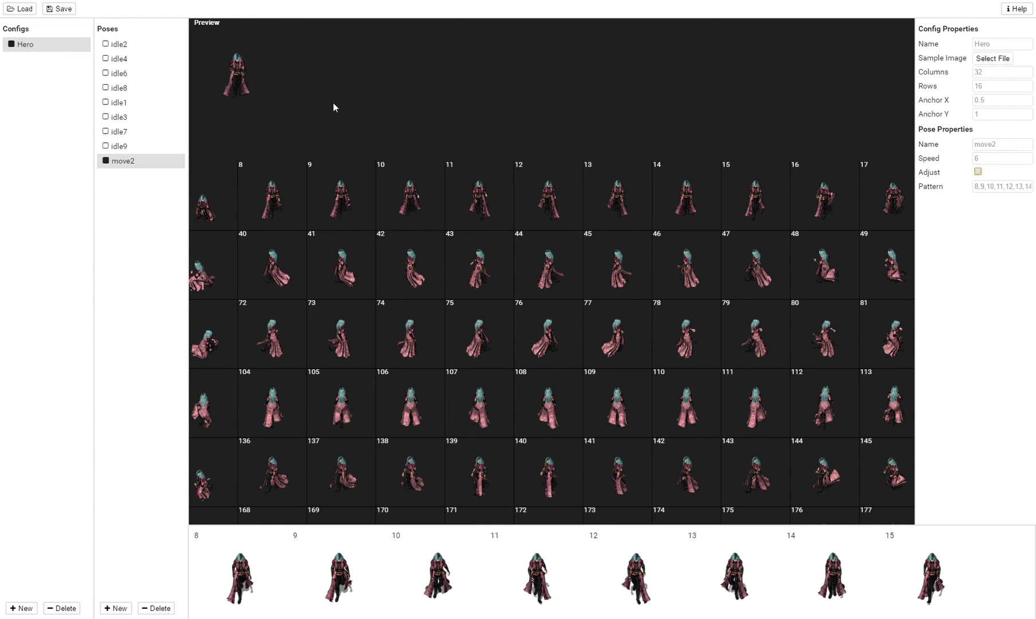
key(shift+Tab)
text(8)
key(Tab)
Try speed 15, restore move2's speed to 10, and add a new Pose9.
click(991, 145)
click(978, 159)
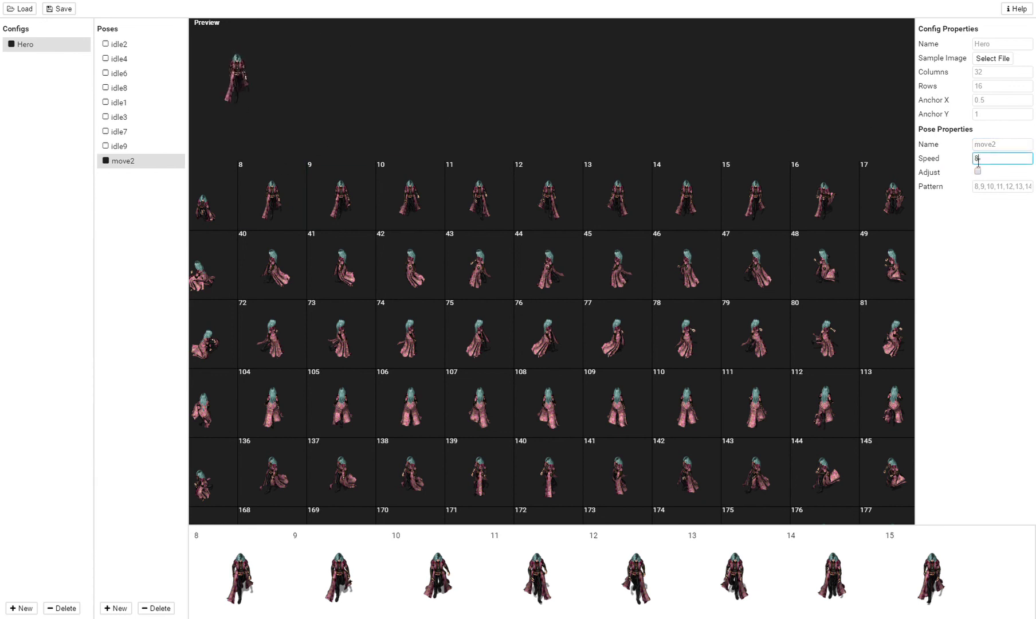
key(BackSpace)
text(15)
key(Tab)
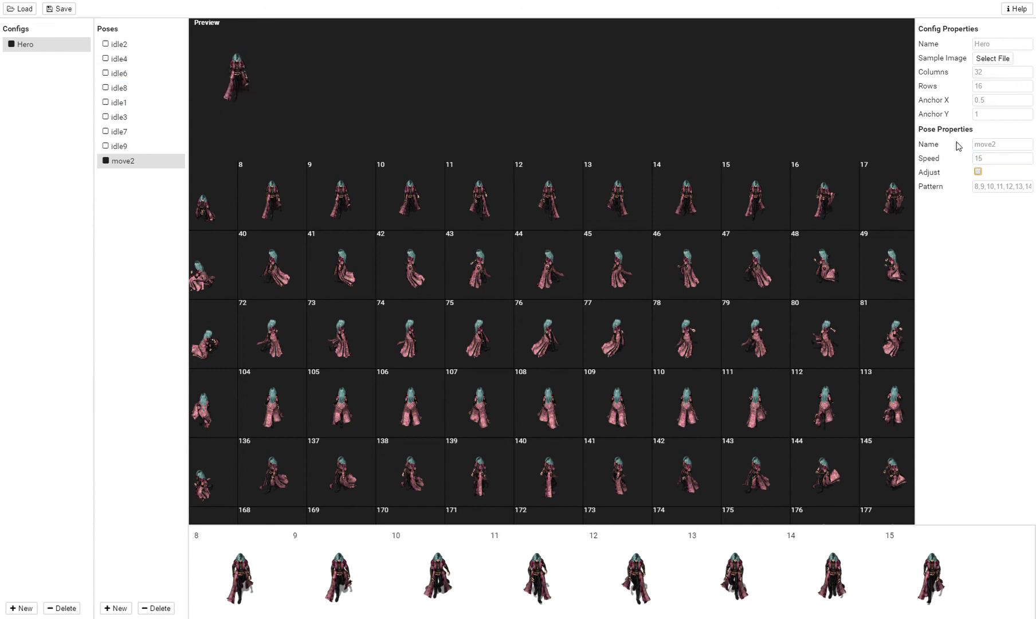
click(981, 159)
double_click(981, 158)
text(10)
key(Tab)
click(120, 609)
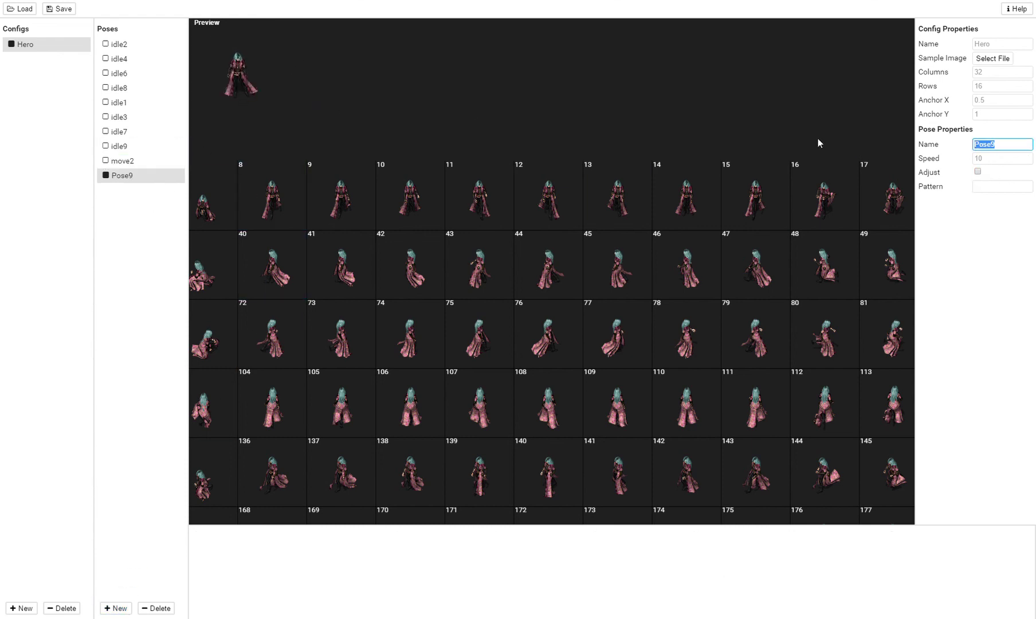
Name the pose move4 and give it frames 40–47.
text(move4)
click(282, 278)
click(344, 277)
click(413, 278)
click(483, 276)
click(550, 278)
click(616, 275)
click(685, 276)
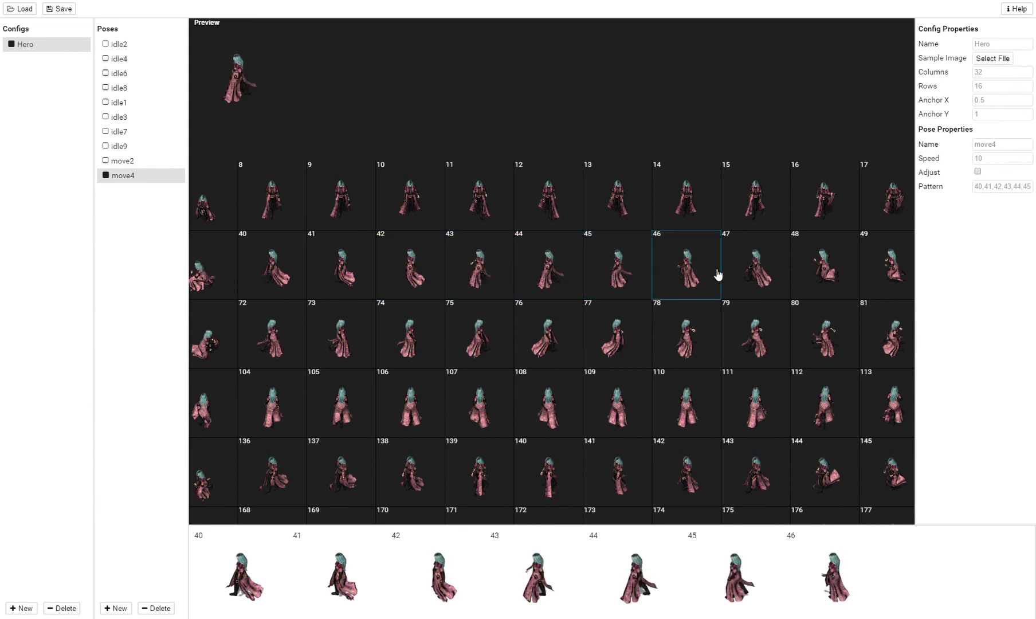
click(776, 279)
Add a move6 pose made of frames 72–79.
click(114, 608)
click(1014, 160)
key(shift+Tab)
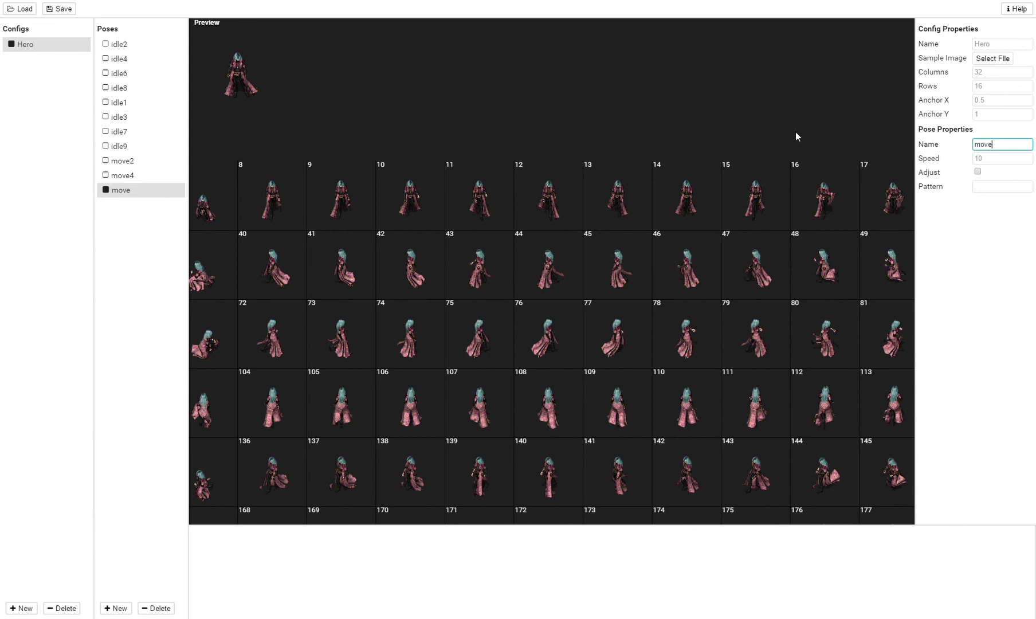
click(265, 343)
click(325, 335)
click(407, 339)
click(477, 342)
click(544, 342)
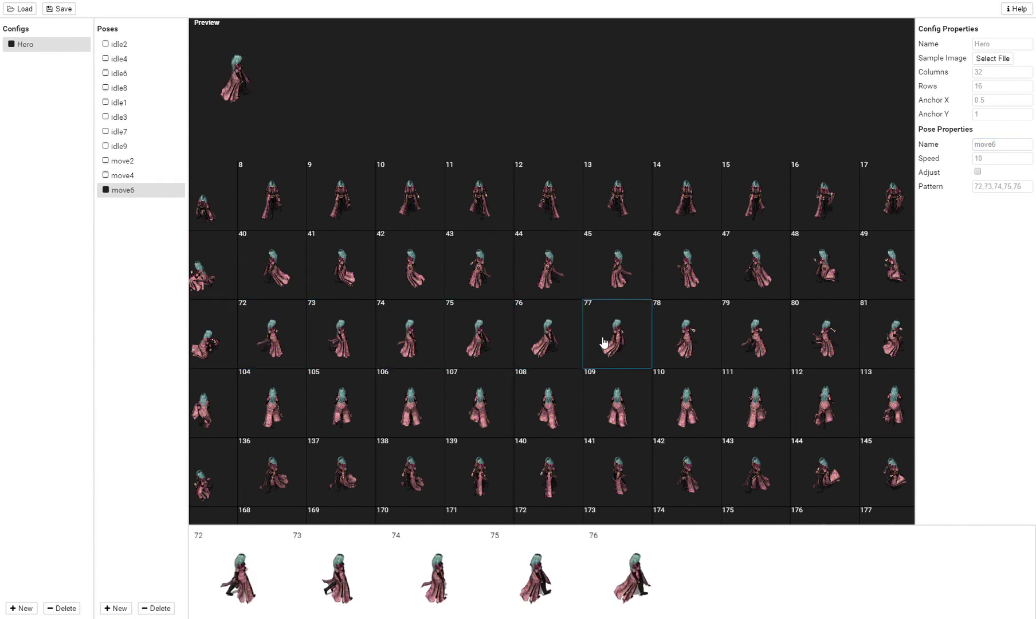
click(602, 342)
click(710, 339)
click(740, 336)
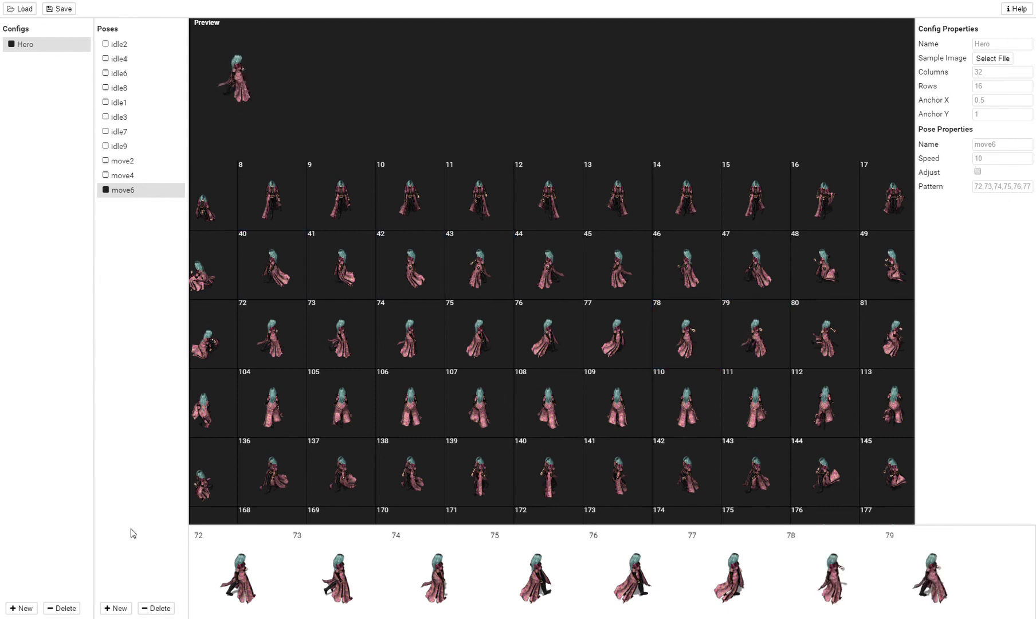
Add a move8 pose made of frames 104–111.
click(119, 611)
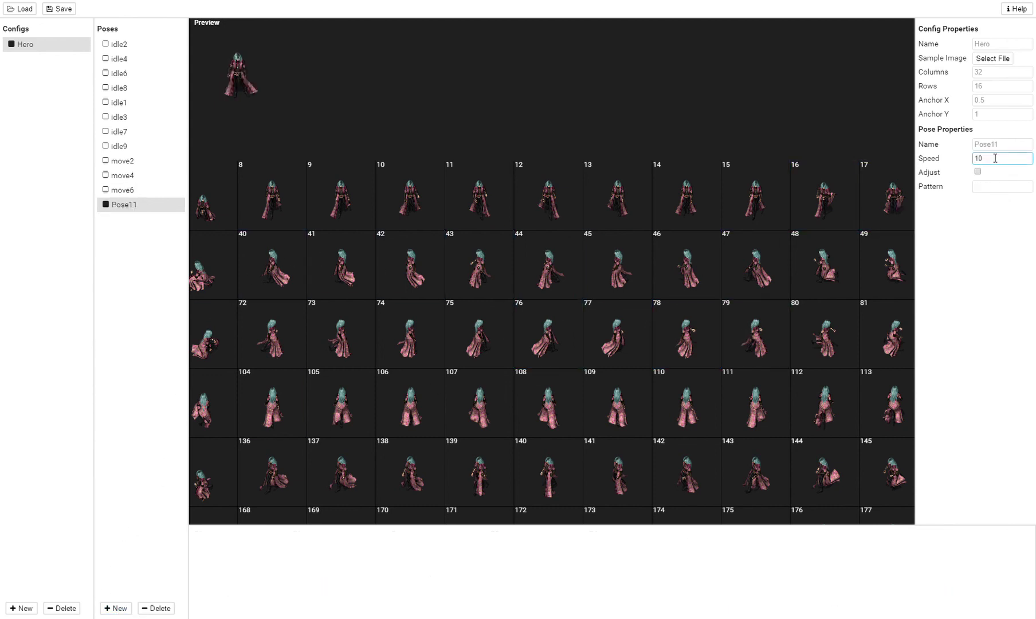
click(1012, 150)
key(ctrl+a)
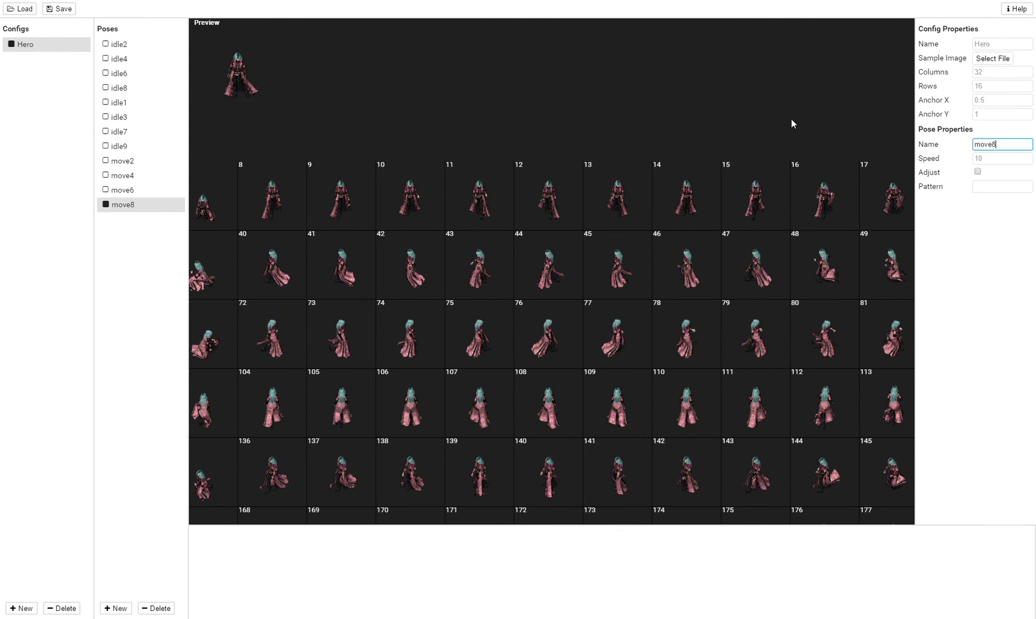
click(278, 430)
click(342, 424)
click(408, 421)
click(498, 412)
click(547, 410)
click(609, 411)
click(686, 409)
click(751, 408)
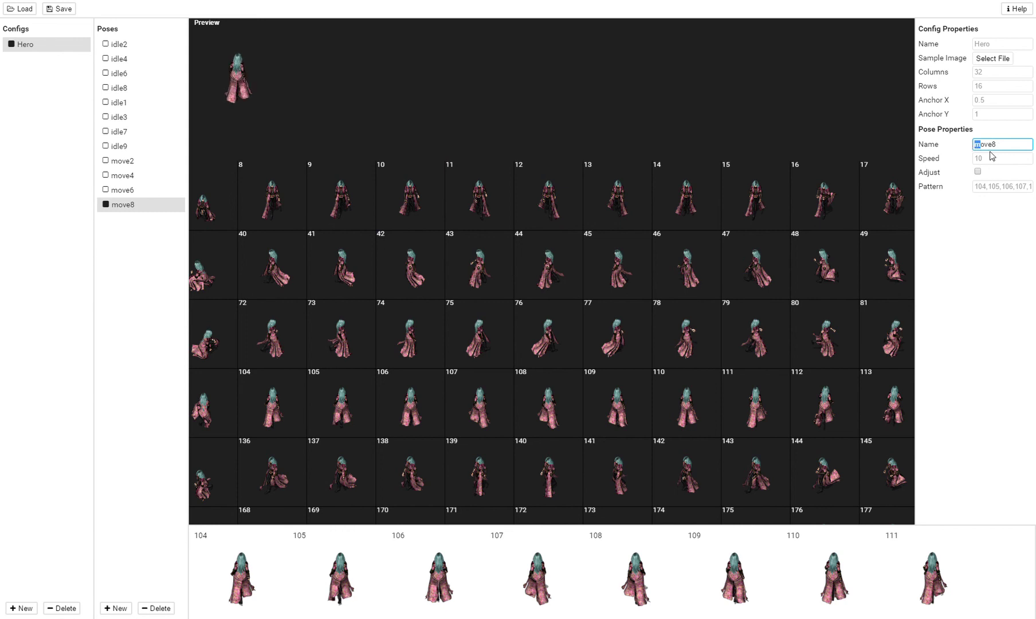
Create a new pose named dash2 using frames 16–23.
drag(682, 281, 371, 286)
drag(719, 297, 469, 296)
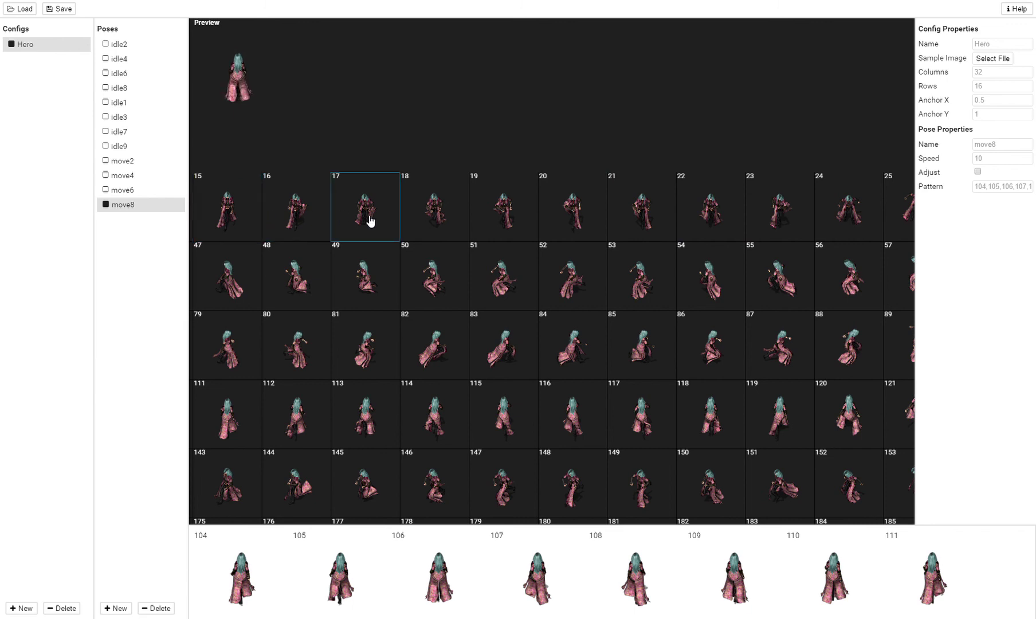
click(112, 607)
drag(1011, 144, 931, 143)
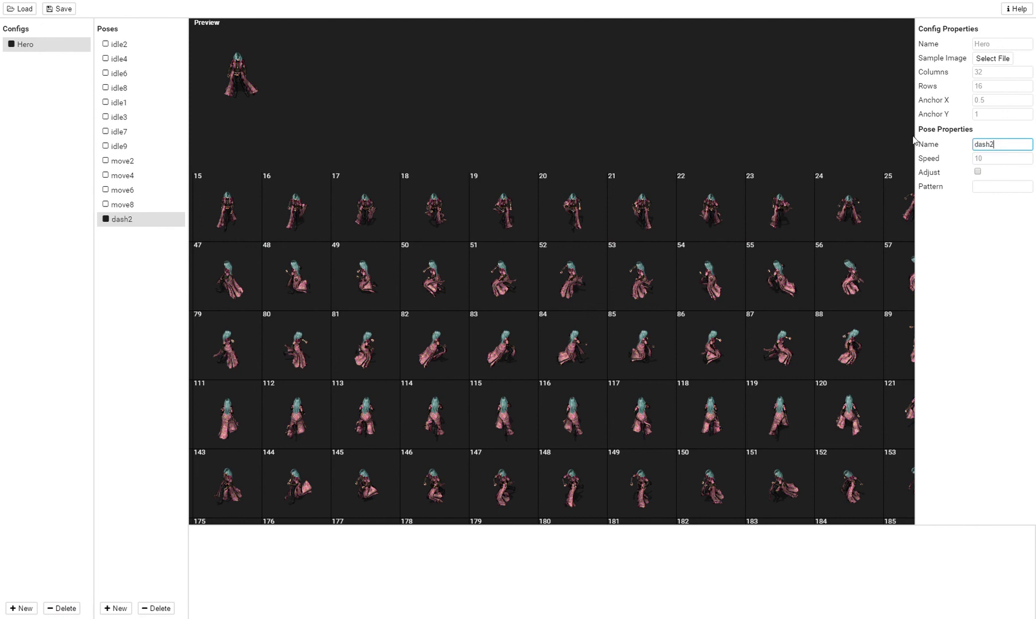
click(291, 218)
click(347, 227)
click(430, 208)
click(492, 213)
click(601, 213)
click(643, 207)
click(708, 214)
click(799, 208)
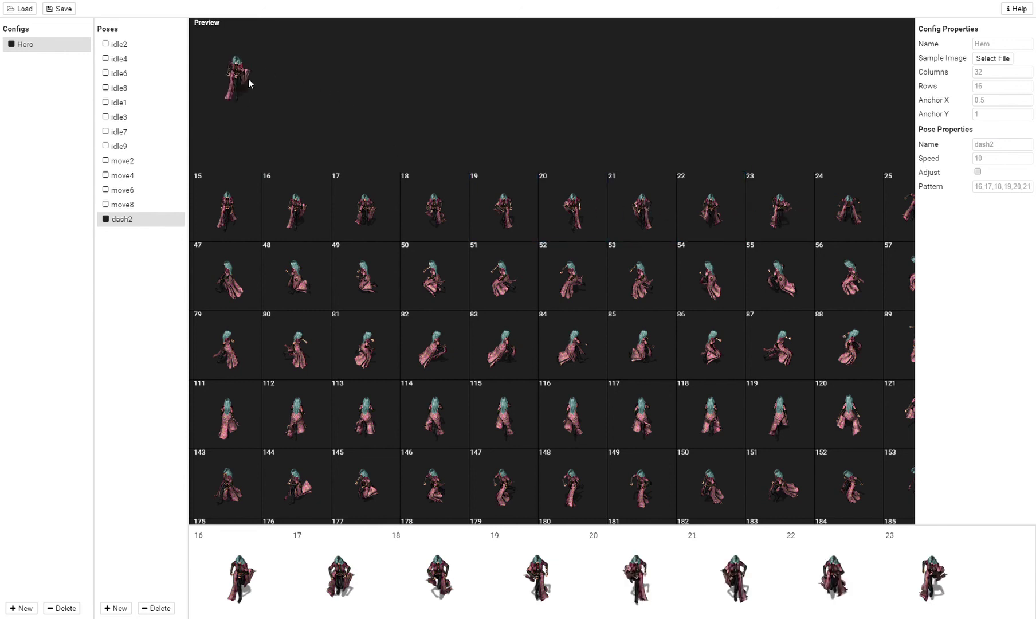
Set dash2's playback speed to 7.
double_click(980, 158)
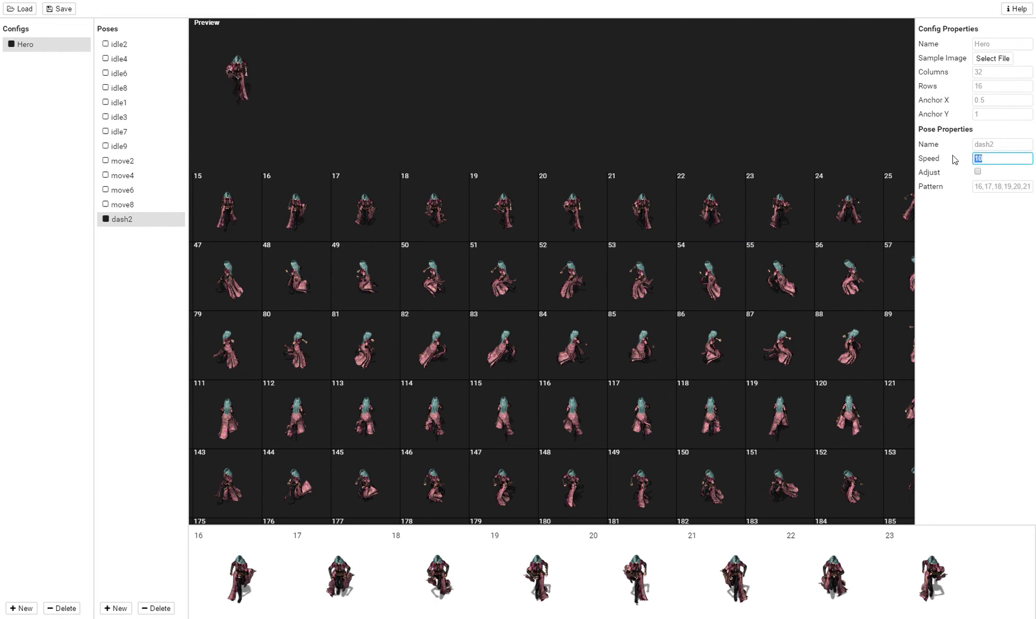
text(7)
key(Tab)
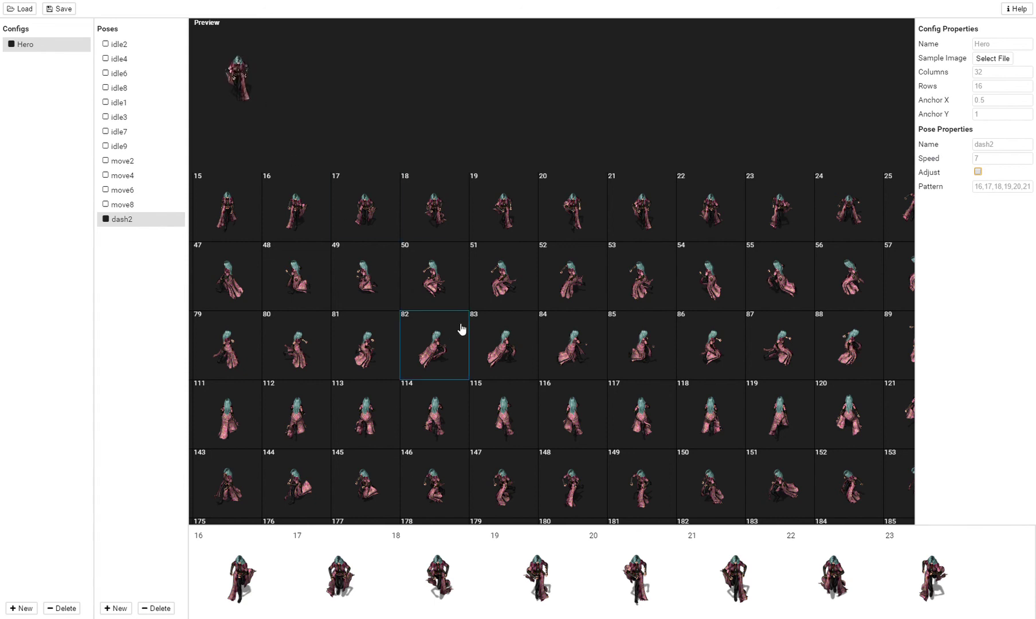
click(122, 219)
Create the dash4 pose at speed 7 and add frames 48, 50, 51, 52, 53 and 55.
click(116, 608)
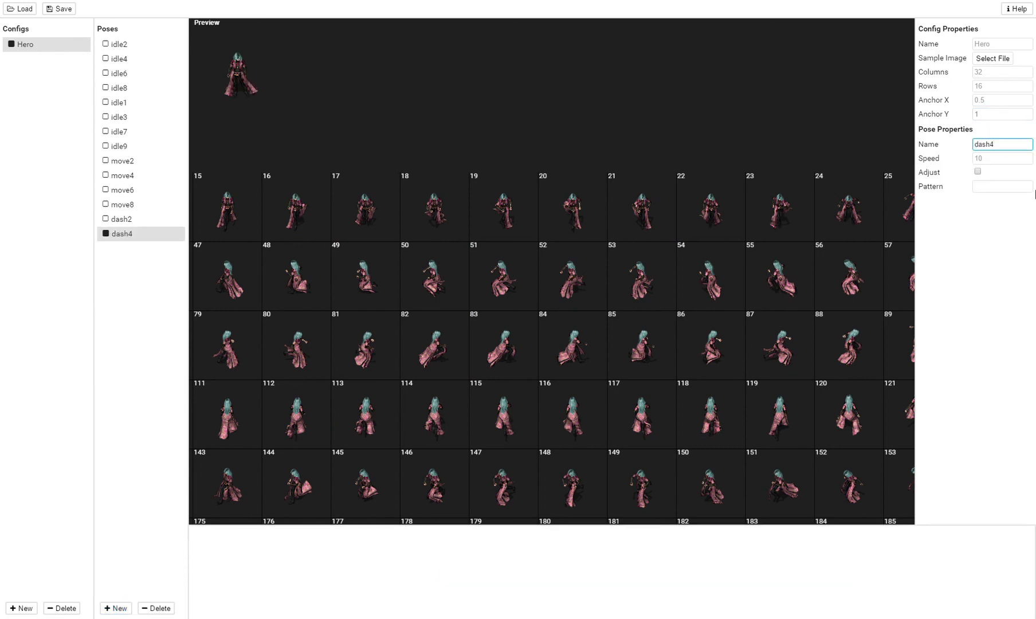
click(991, 158)
text(7)
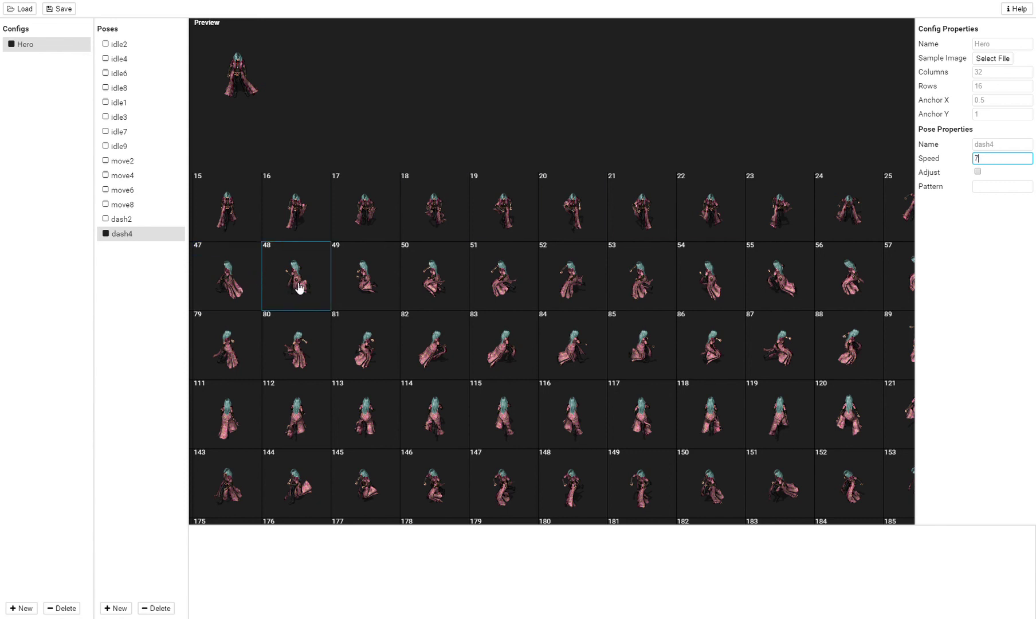
click(298, 287)
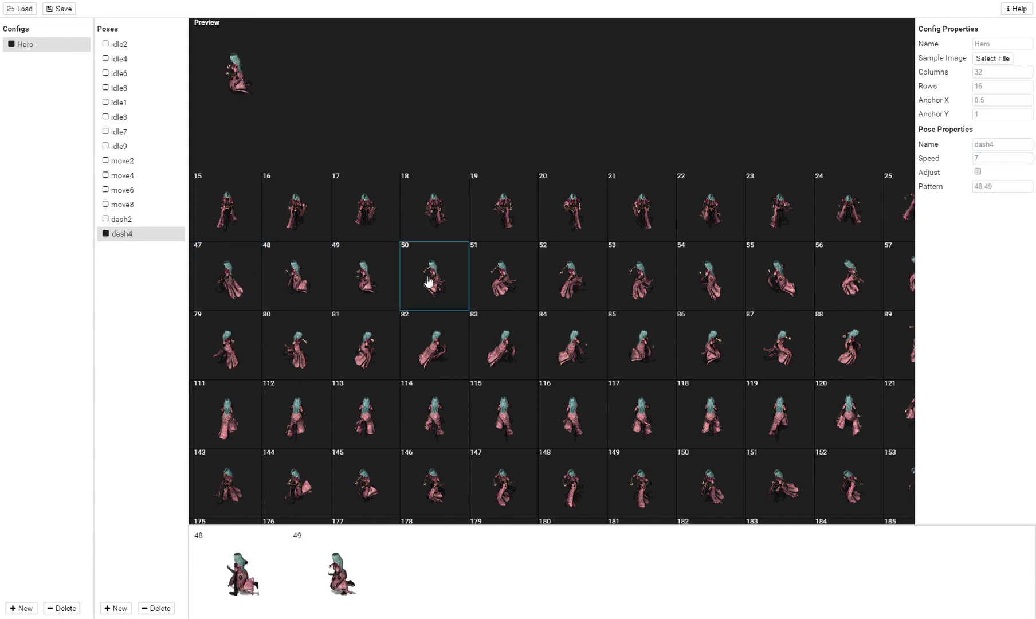
click(427, 281)
click(510, 288)
click(585, 288)
click(653, 288)
click(751, 288)
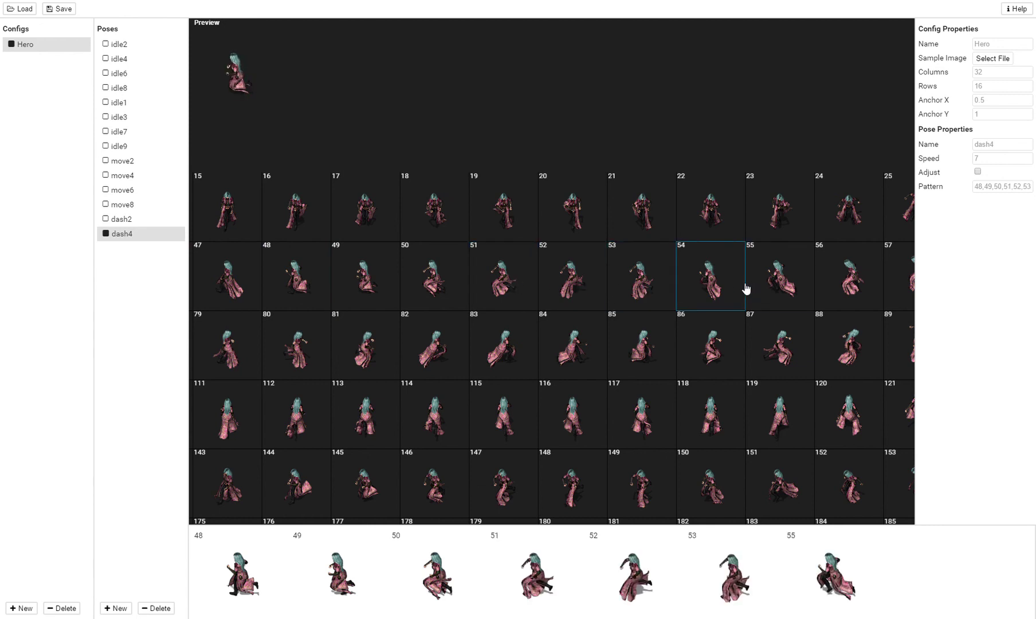
Delete every frame from dash4's strip, emptying the pose.
right_click(830, 575)
click(837, 583)
right_click(752, 579)
click(762, 584)
right_click(647, 586)
click(659, 592)
right_click(514, 594)
click(526, 599)
right_click(427, 587)
click(441, 596)
right_click(376, 589)
click(389, 594)
right_click(272, 589)
click(289, 599)
Rebuild dash4 with frames 48–55 in order.
click(293, 282)
click(366, 283)
click(416, 281)
click(500, 283)
click(581, 282)
click(637, 283)
click(702, 283)
click(778, 278)
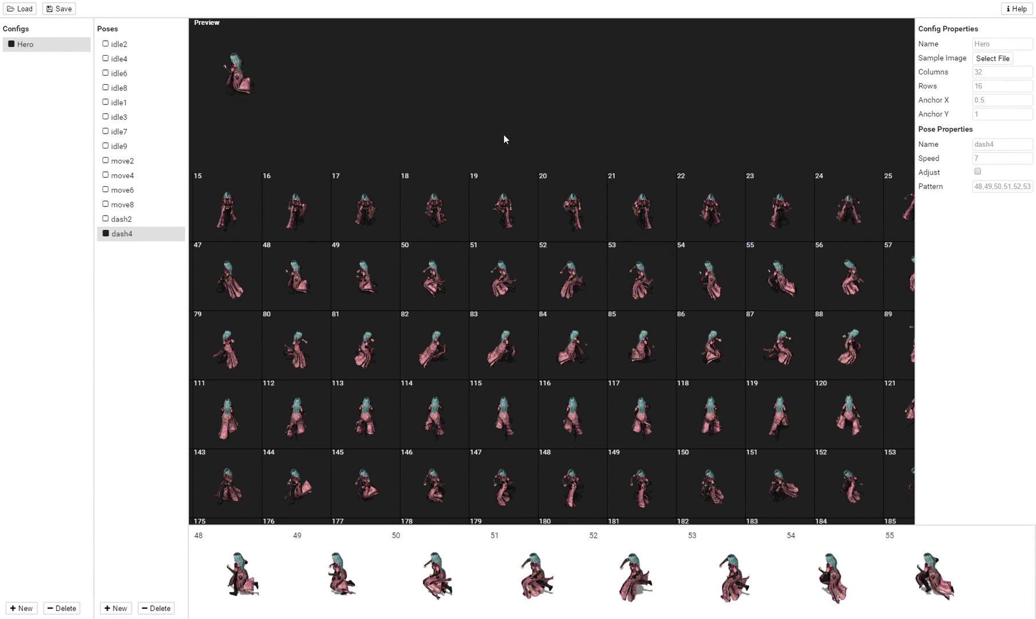
Rename the new Pose14 to kneel2 and give it frames 6 and 7.
drag(370, 328, 658, 256)
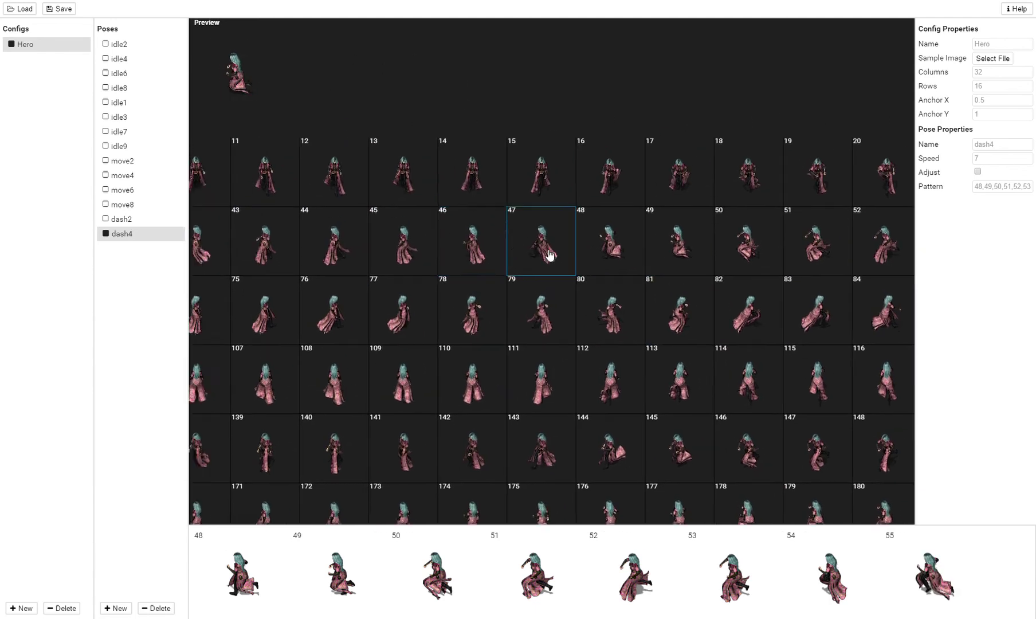
drag(266, 287, 855, 256)
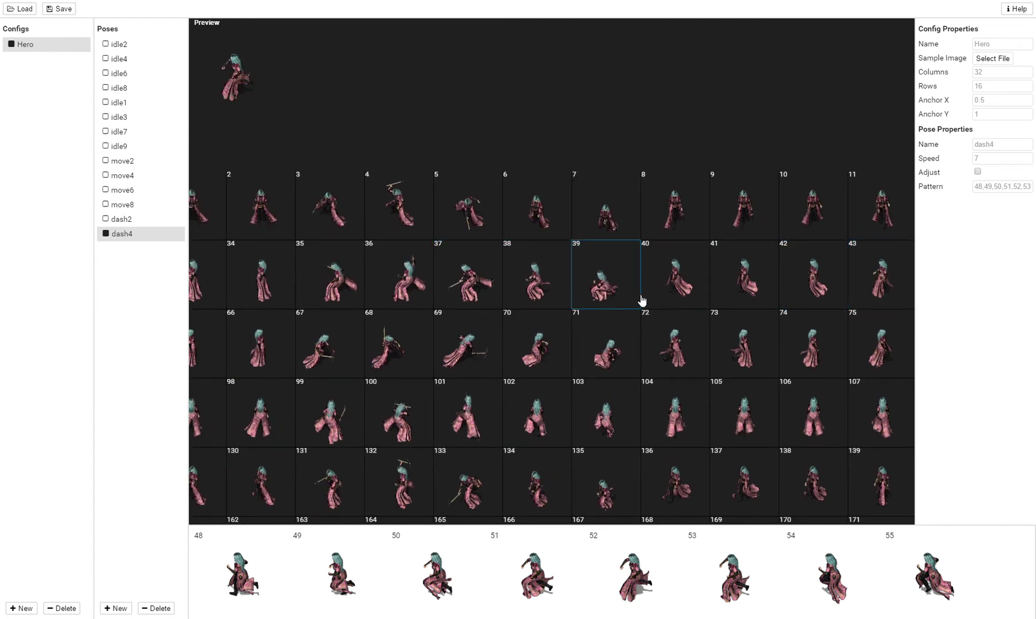
drag(642, 301, 558, 293)
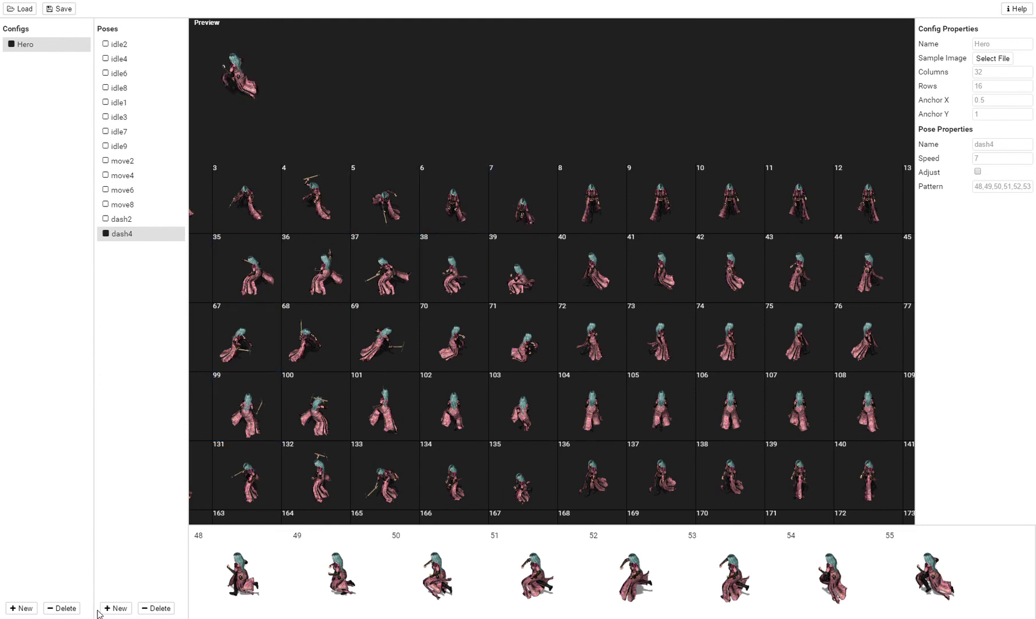
click(116, 608)
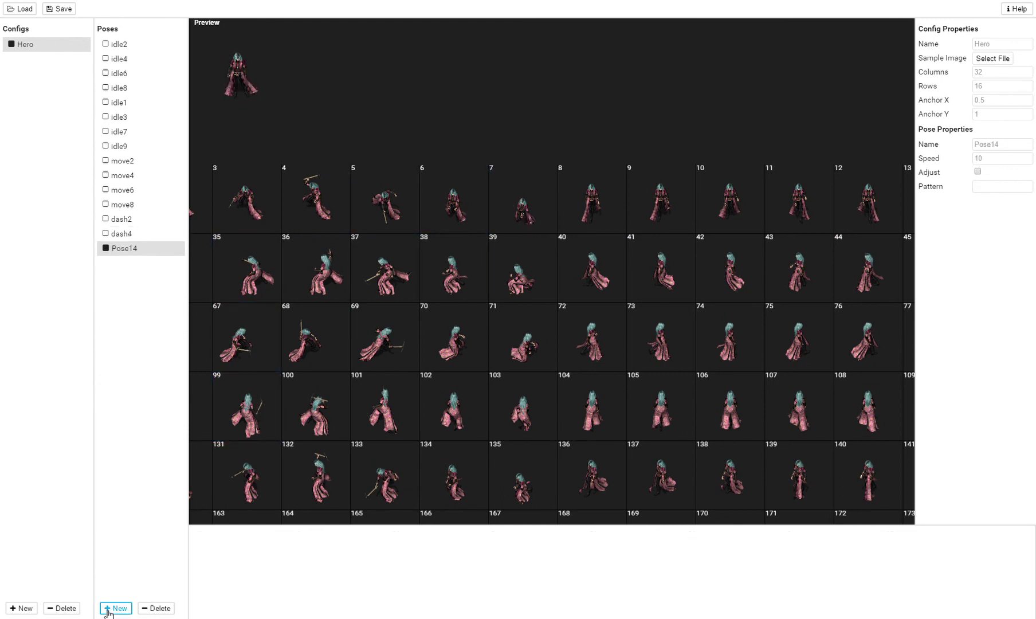
click(1000, 145)
double_click(1016, 147)
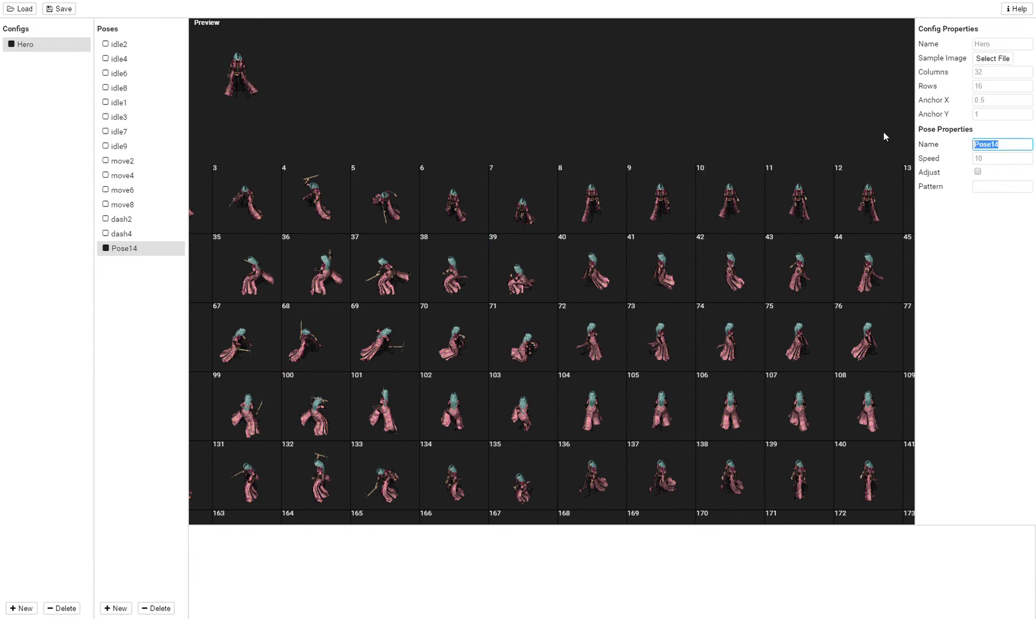
text(kneel)
click(458, 212)
click(527, 208)
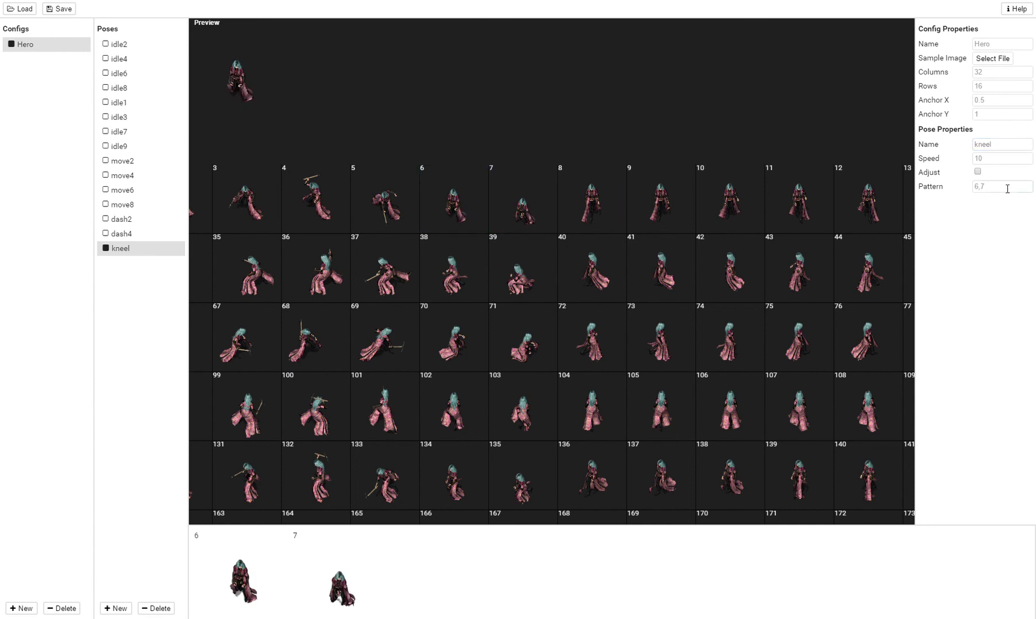
click(1014, 150)
text(2)
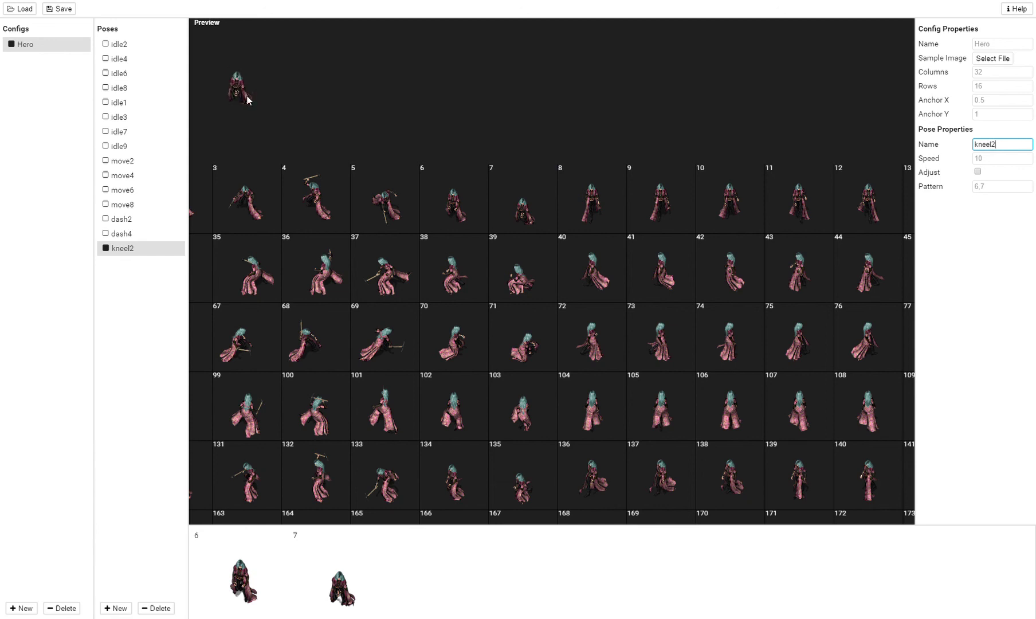
Rename the new Pose15 to unkneel2, add frame 7 then frame 6, and compare with kneel2.
click(116, 607)
click(991, 156)
click(1016, 146)
key(ctrl+a)
text(unkn)
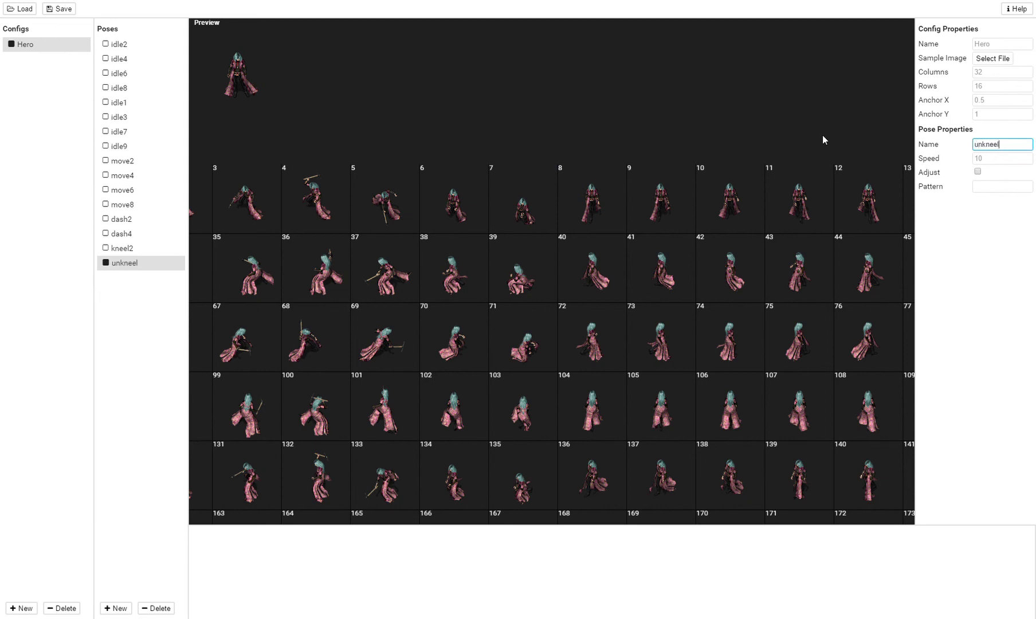
click(533, 214)
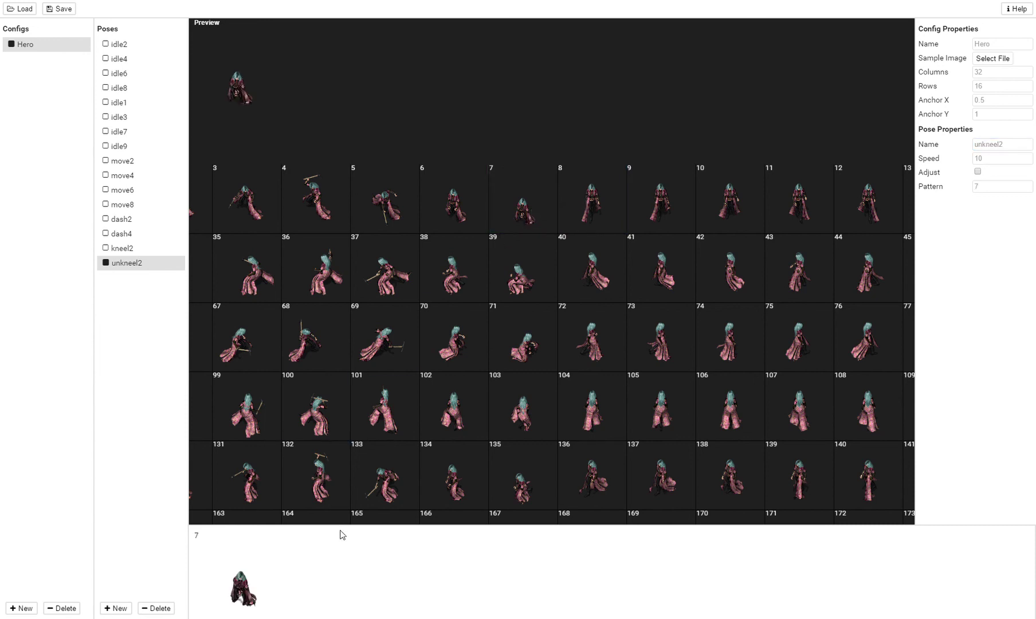
click(470, 220)
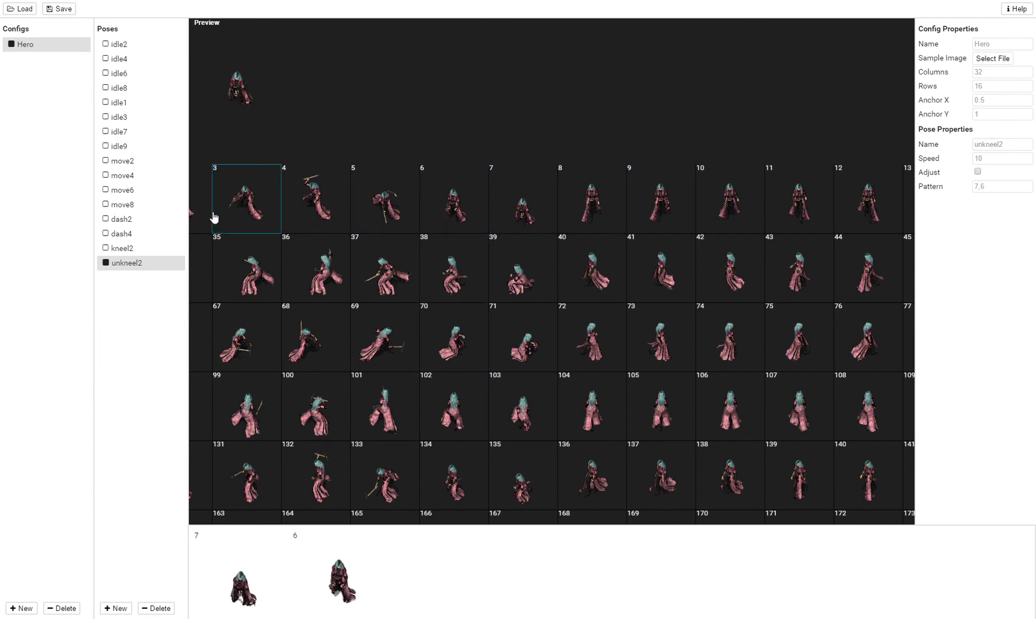
click(122, 247)
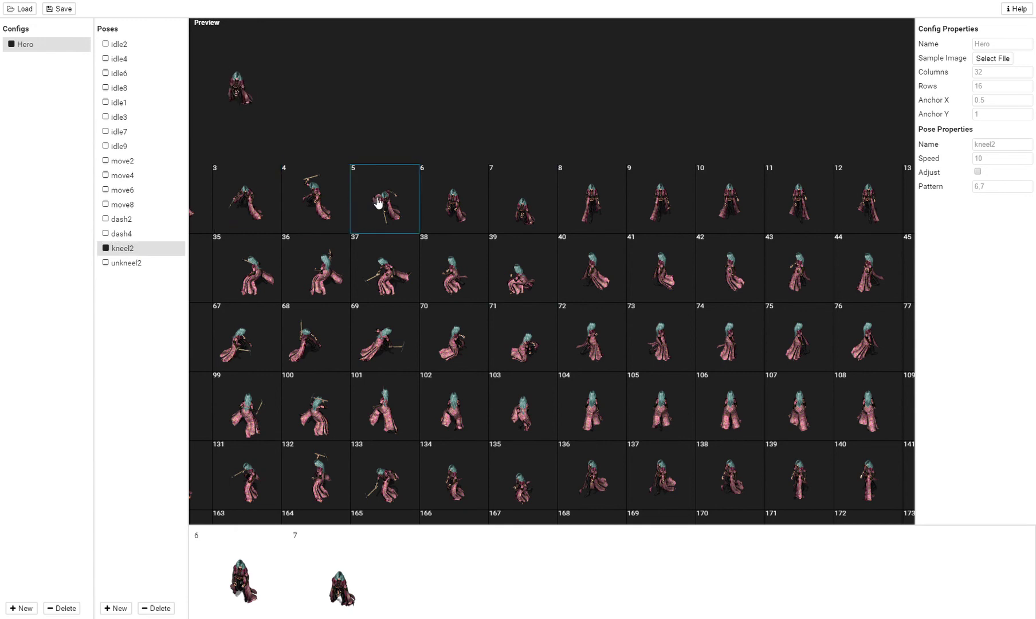
click(150, 267)
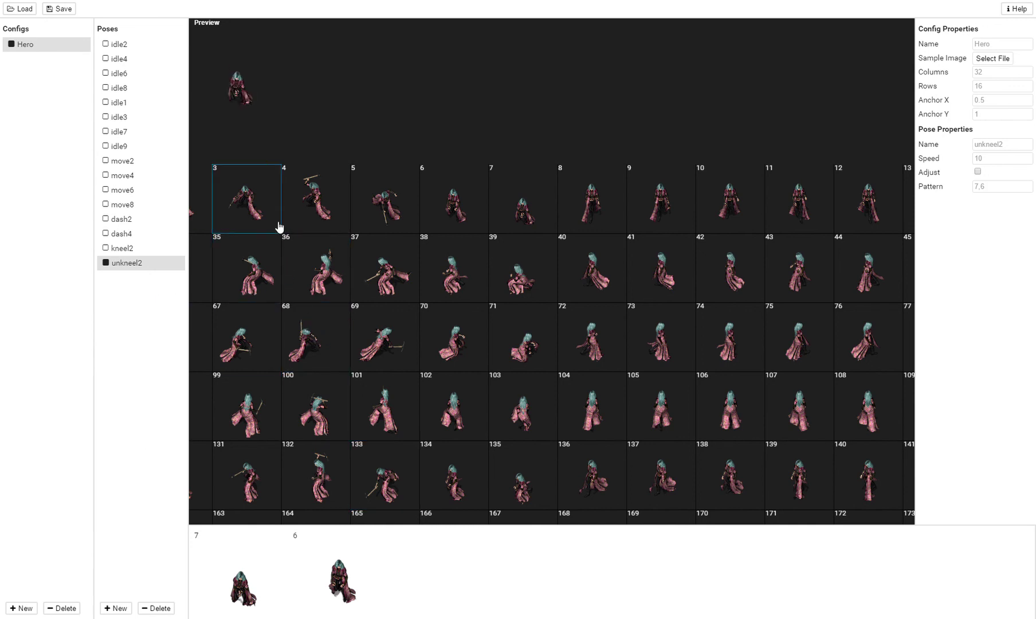
drag(278, 226, 340, 245)
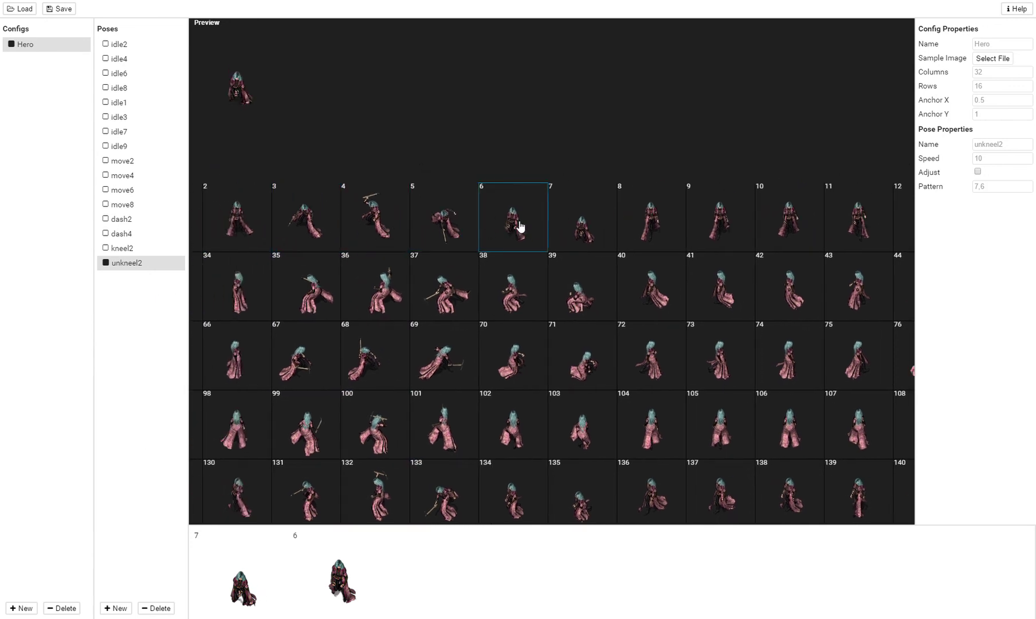
Rename Pose16 to mine2 and give it frames 3, 4, 5, 4 after removing a stray frame 4.
click(118, 608)
click(1008, 144)
key(ctrl+a)
text(mine2)
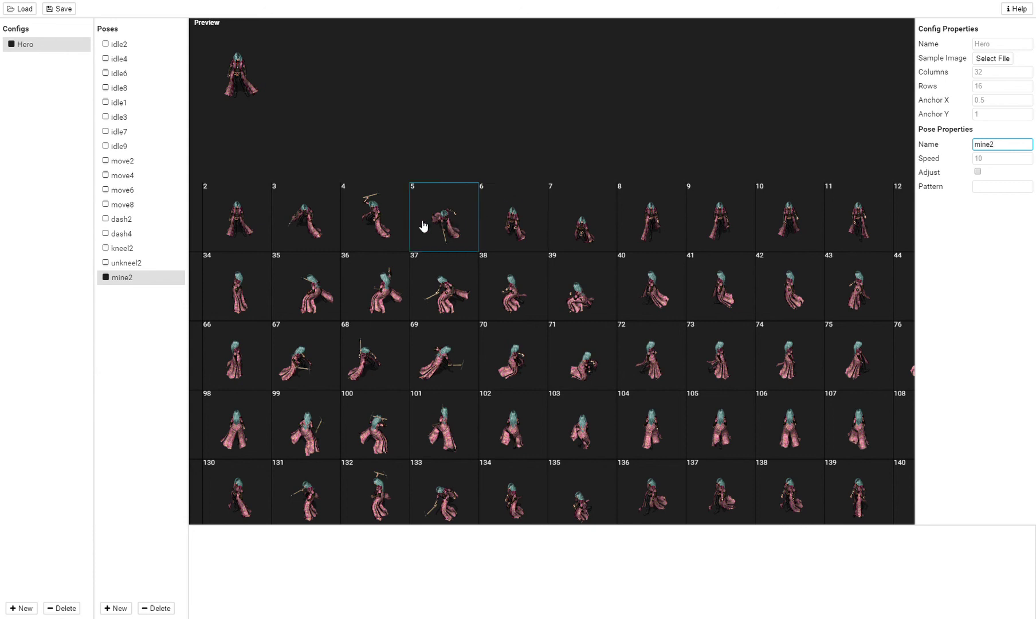
click(384, 226)
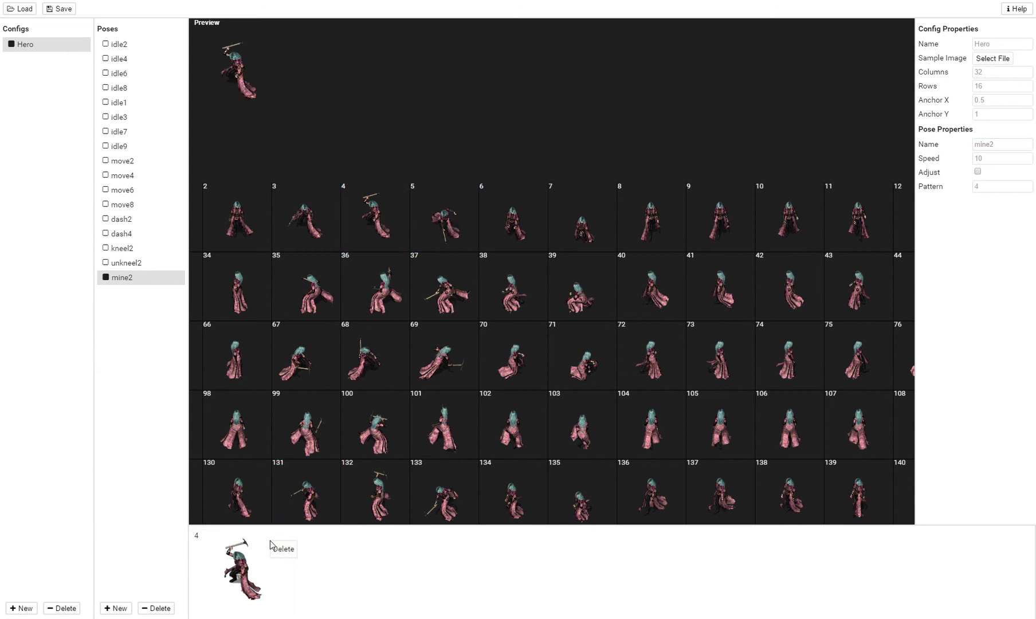
click(281, 549)
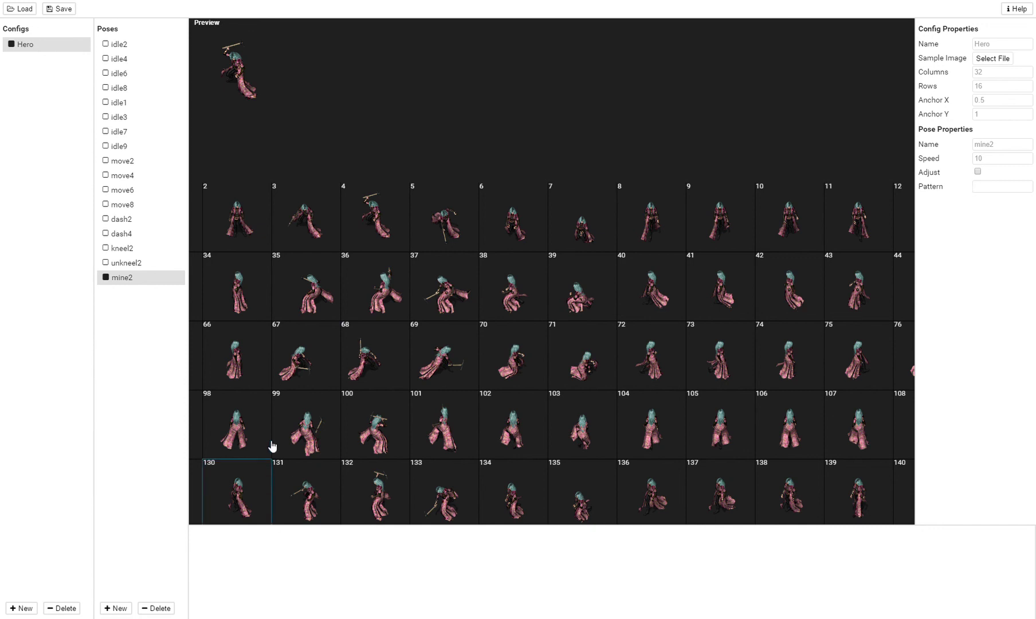
click(310, 229)
click(378, 221)
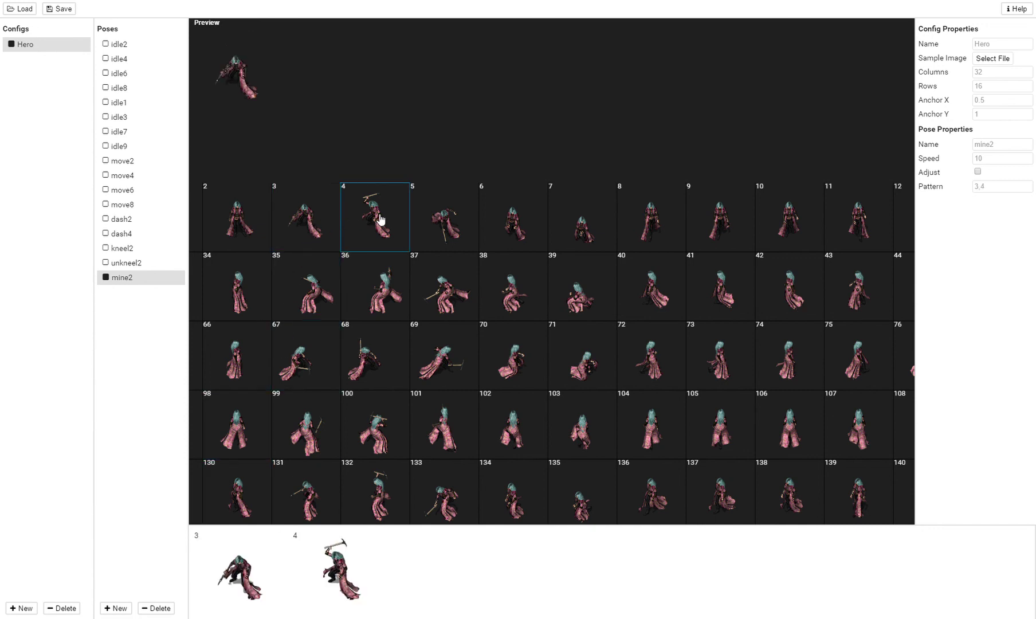
click(449, 223)
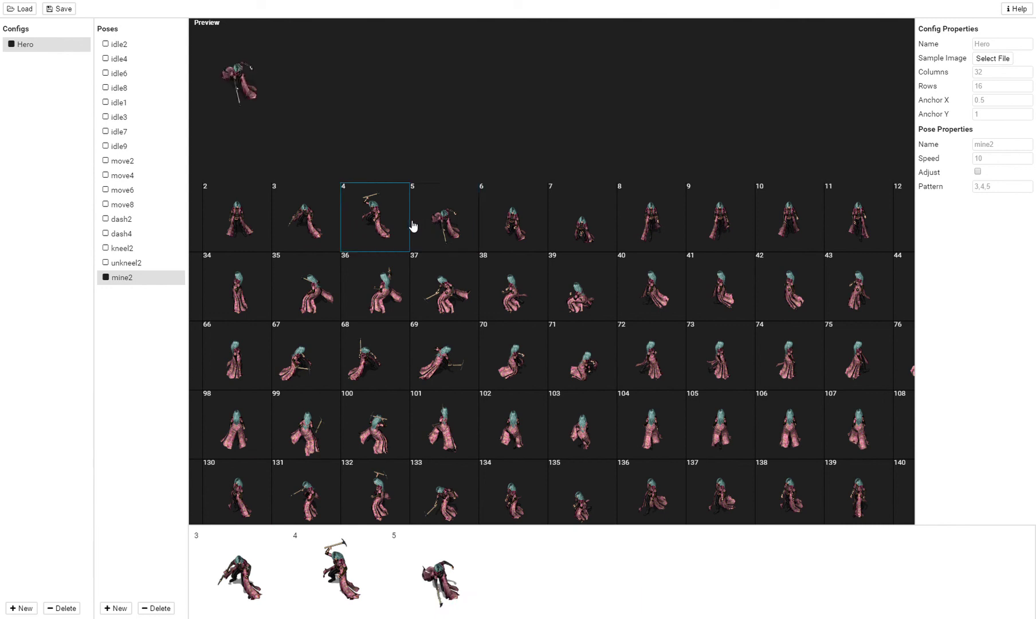
click(385, 229)
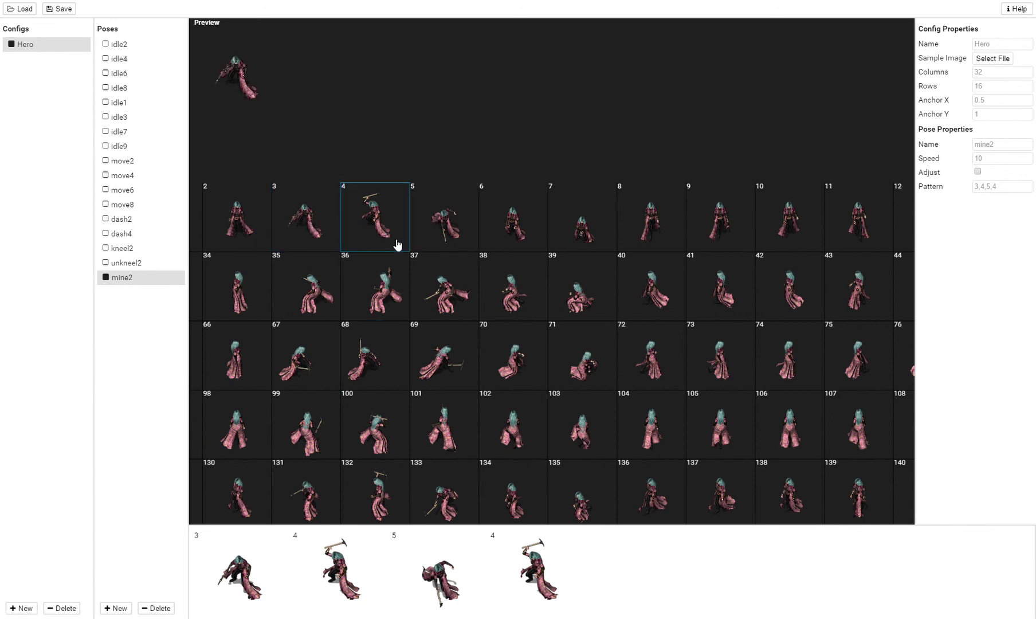
scroll(430, 353, down, 2)
scroll(434, 350, up, 4)
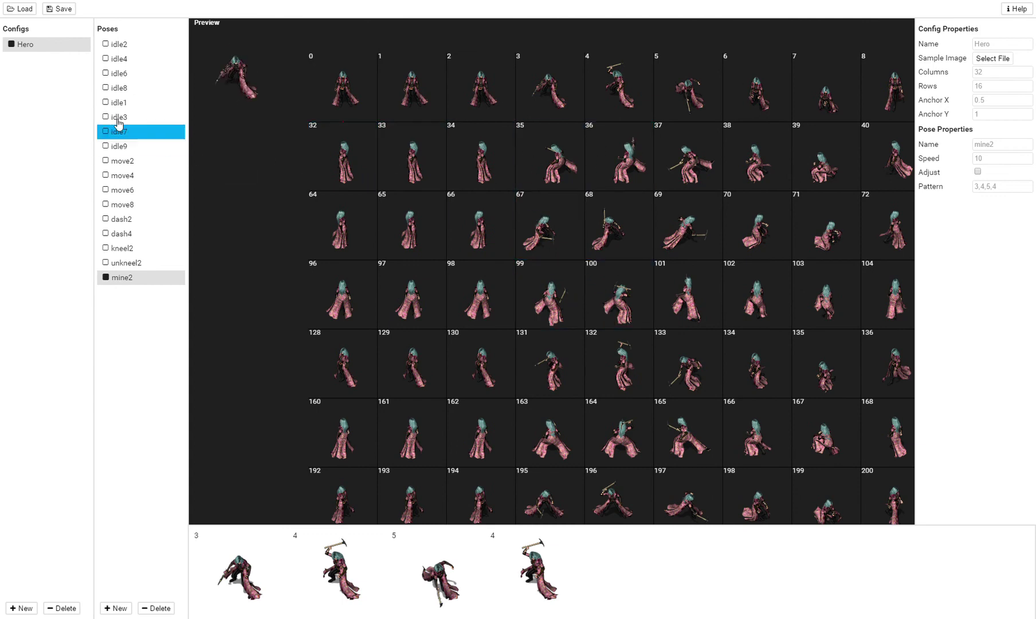
Create a config named Basic, then delete it.
click(23, 608)
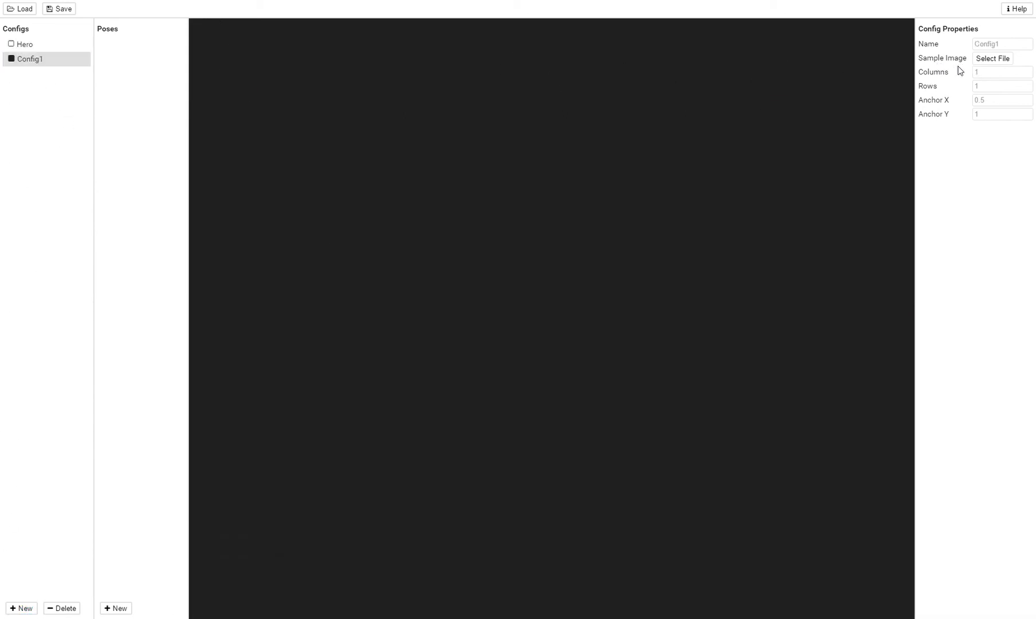
drag(1009, 45, 888, 43)
text(Cat)
key(BackSpace)
key(BackSpace)
key(BackSpace)
text(Basic)
click(998, 58)
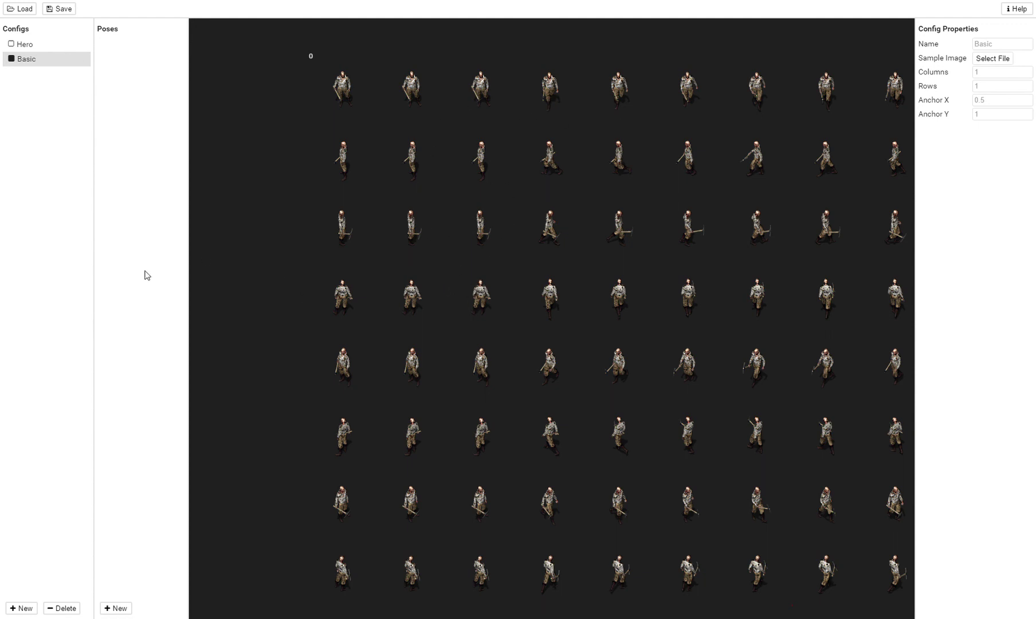
click(62, 609)
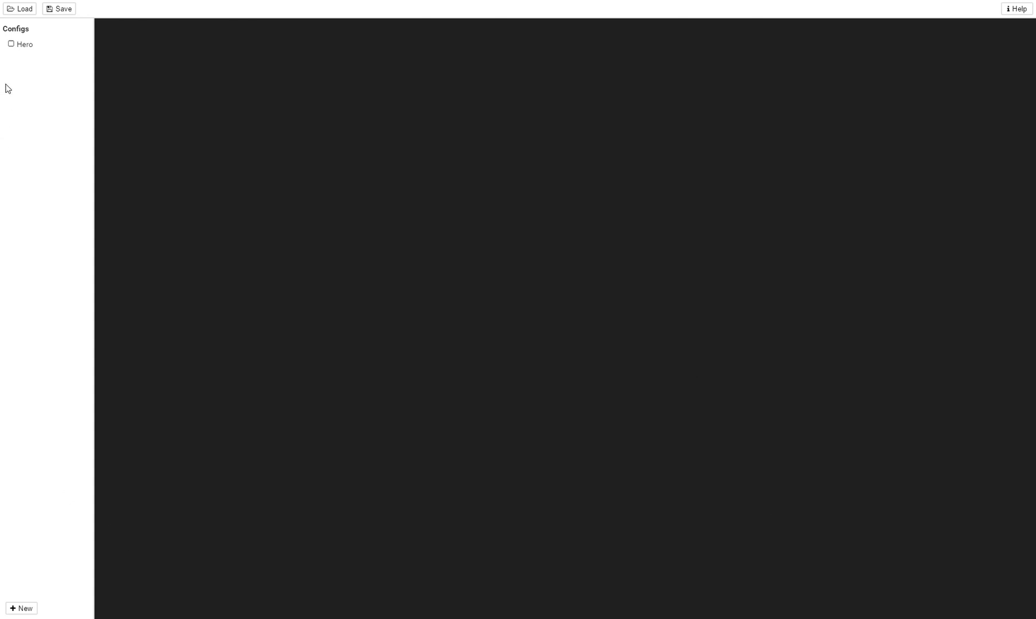
Create a fresh Basic config, load its sample sprite sheet image, and add an empty pose.
click(22, 607)
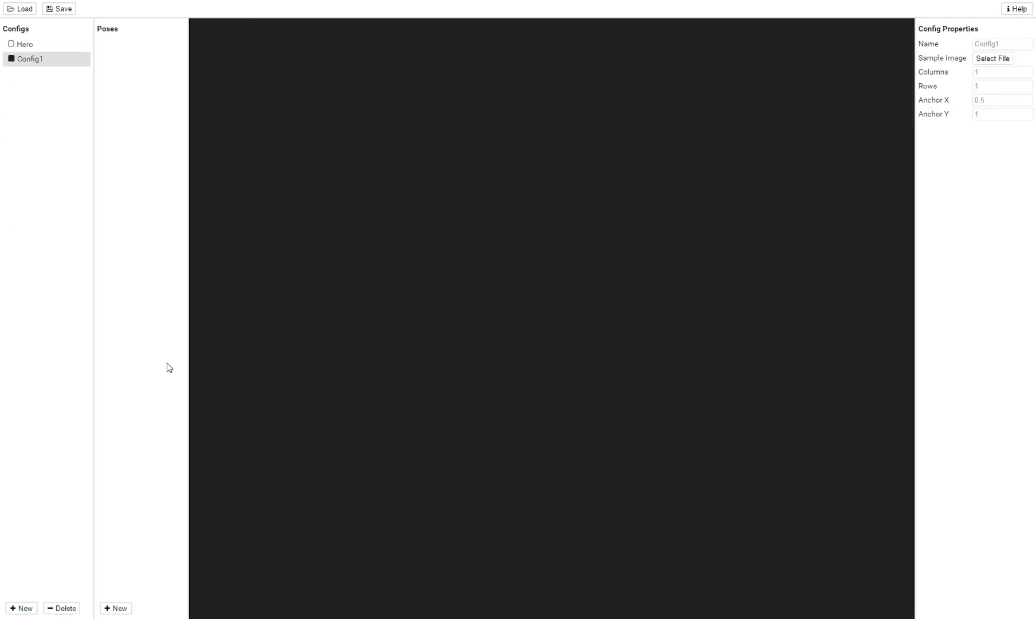
click(990, 43)
double_click(1003, 43)
text(Basic)
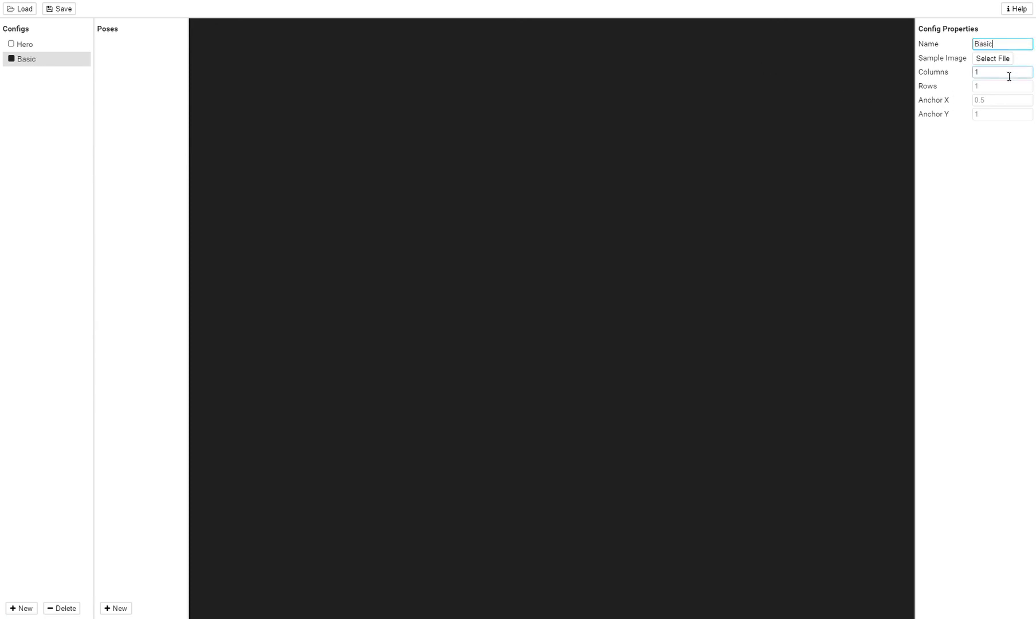
click(995, 59)
drag(421, 122, 352, 192)
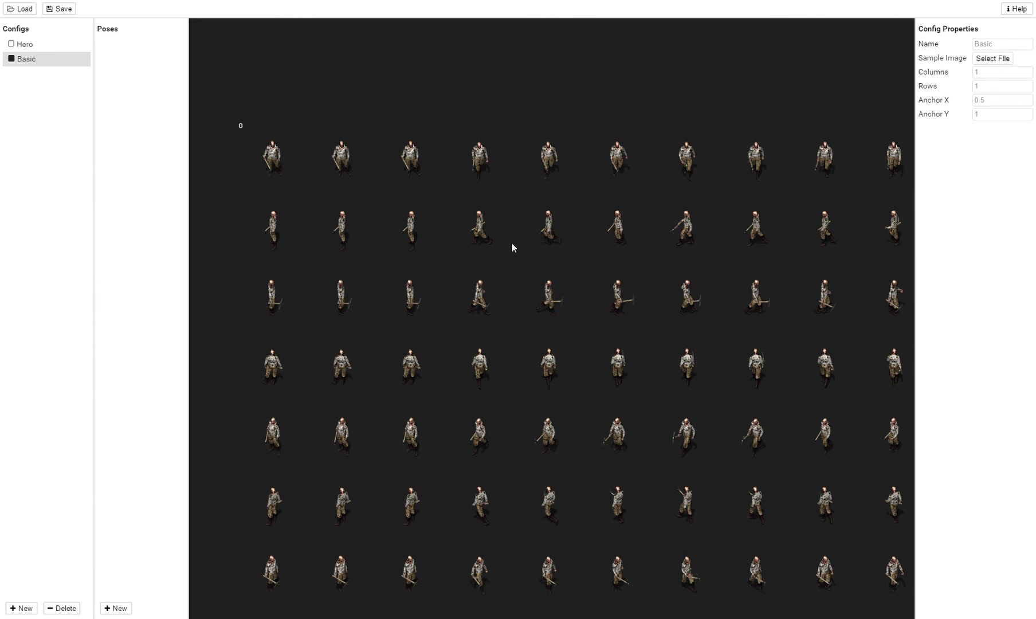
drag(512, 243, 496, 197)
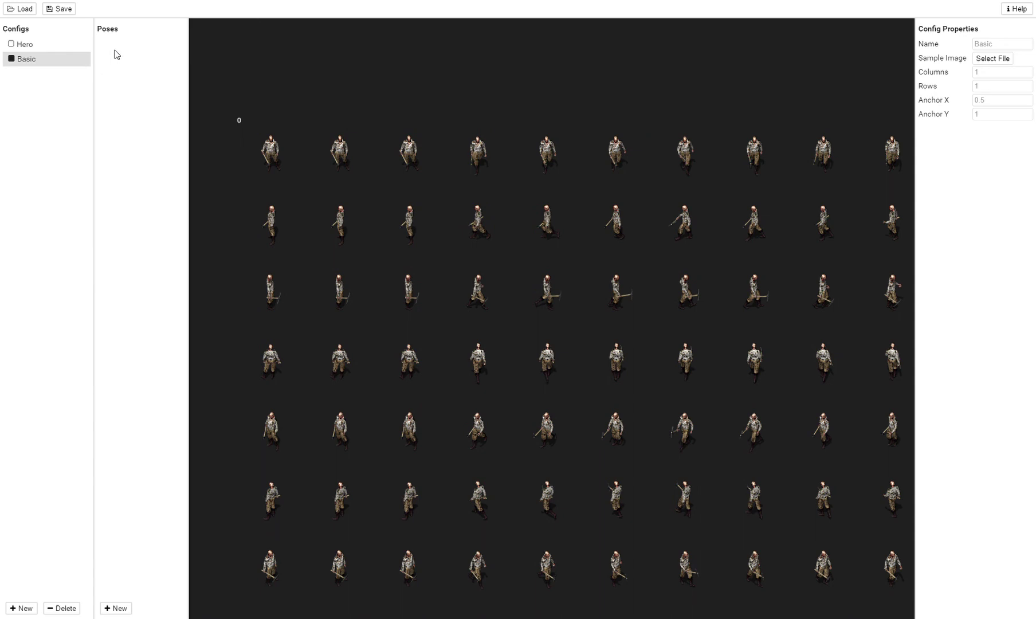
click(107, 611)
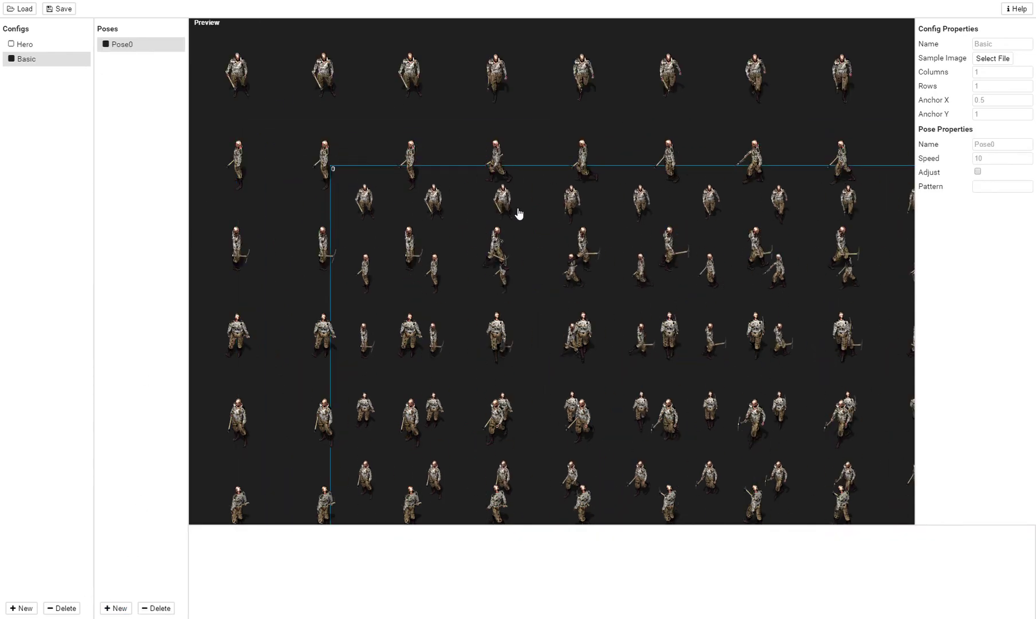
Set Basic's sprite sheet grid to 14 columns and 8 rows.
drag(519, 213, 446, 143)
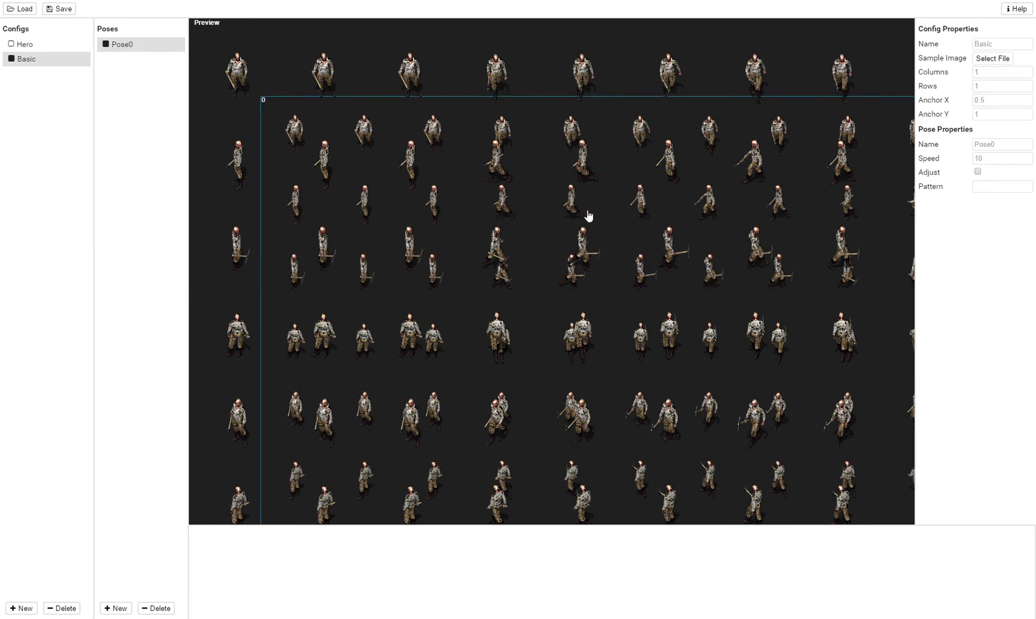
drag(588, 215, 563, 251)
click(65, 60)
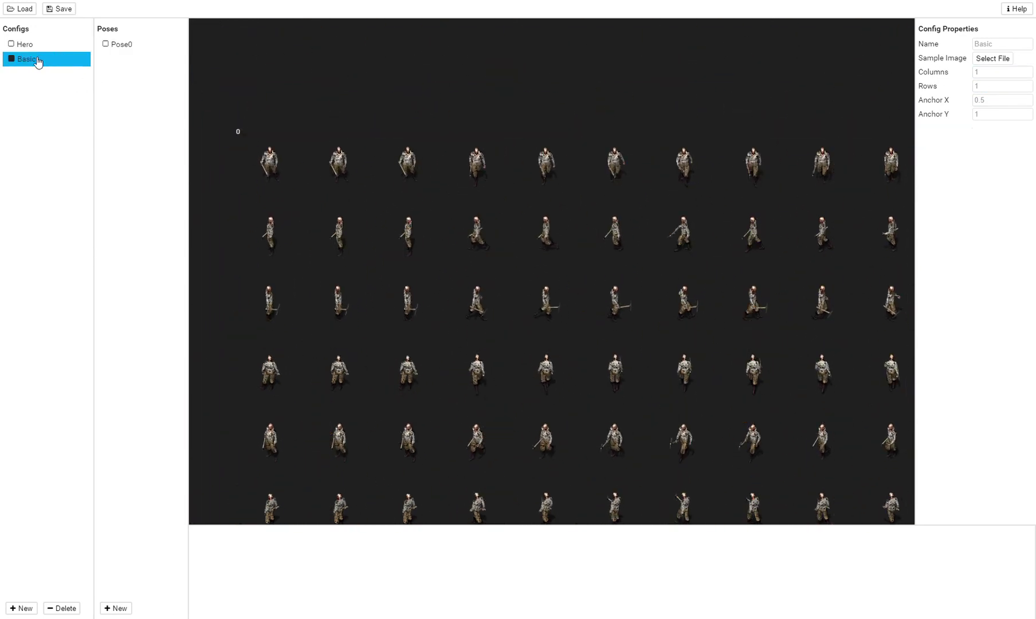
click(992, 76)
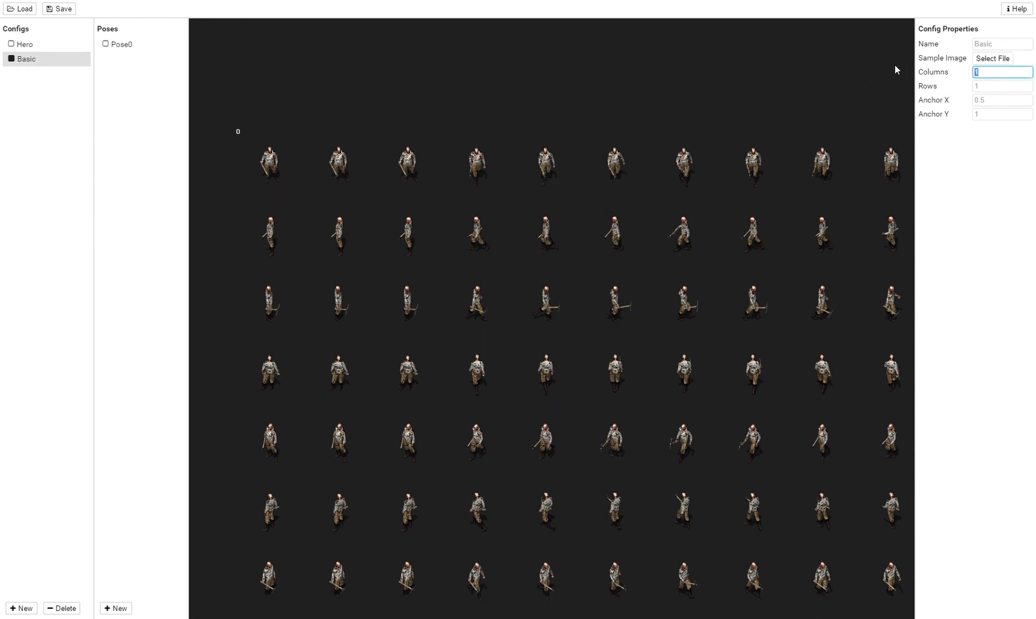
text(14)
click(1001, 85)
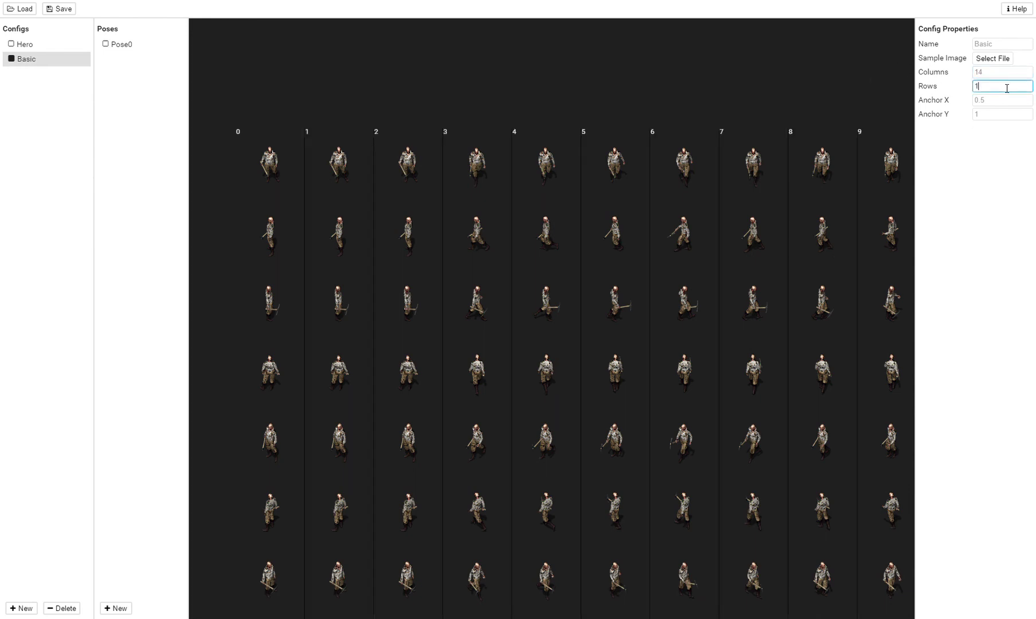
text(8)
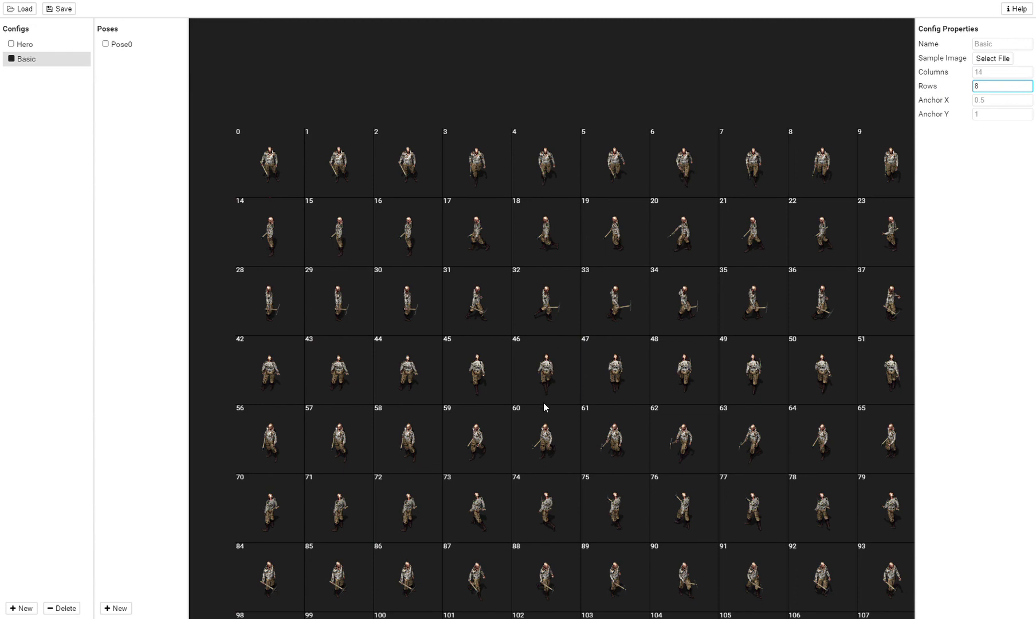
Select Pose0 and begin renaming it to idle2.
drag(544, 406, 629, 337)
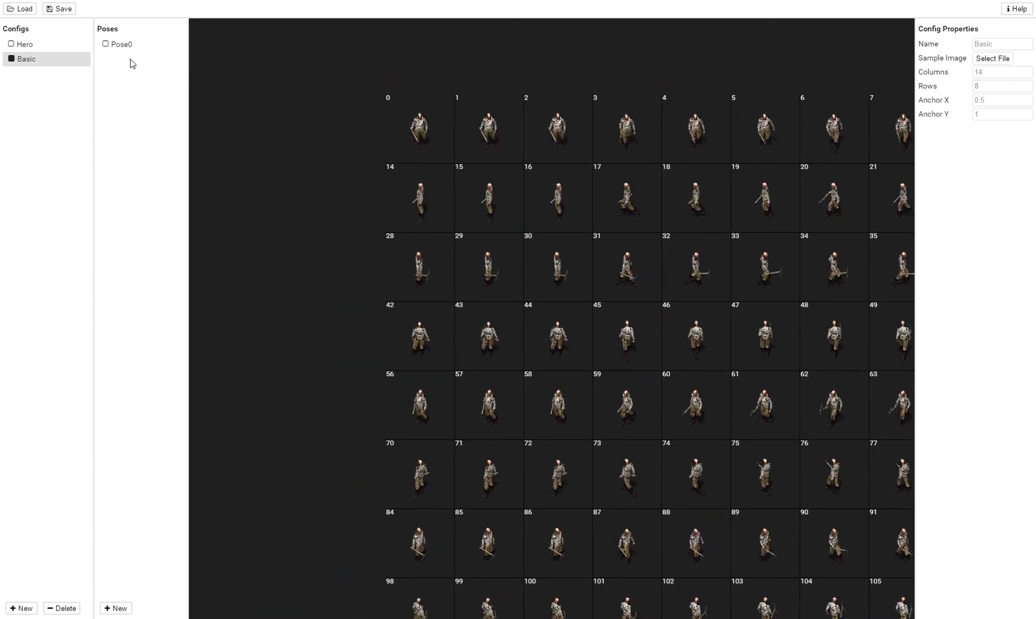
click(123, 45)
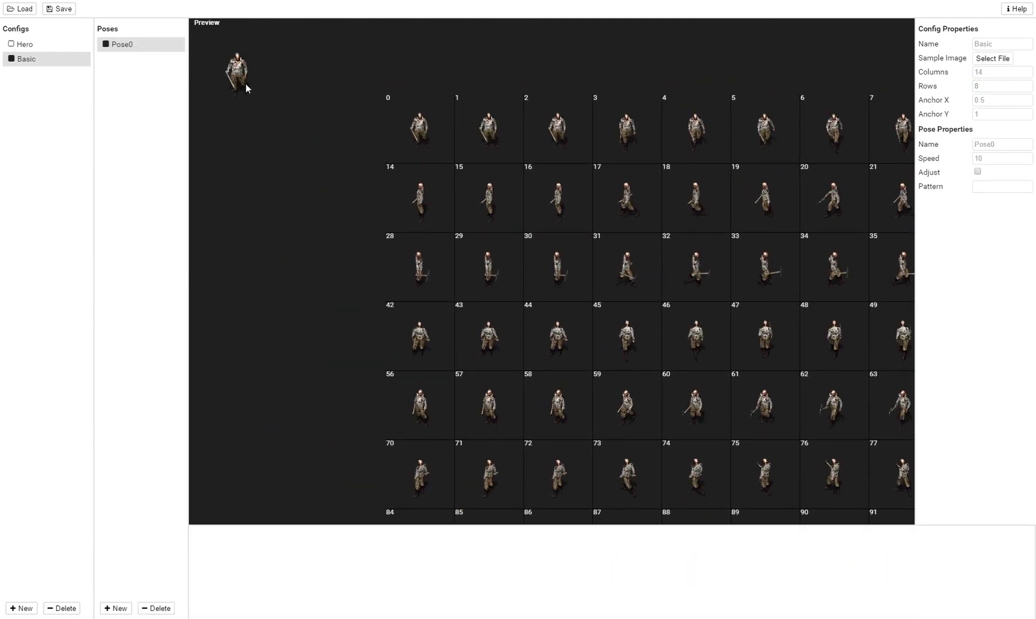
drag(429, 148, 389, 127)
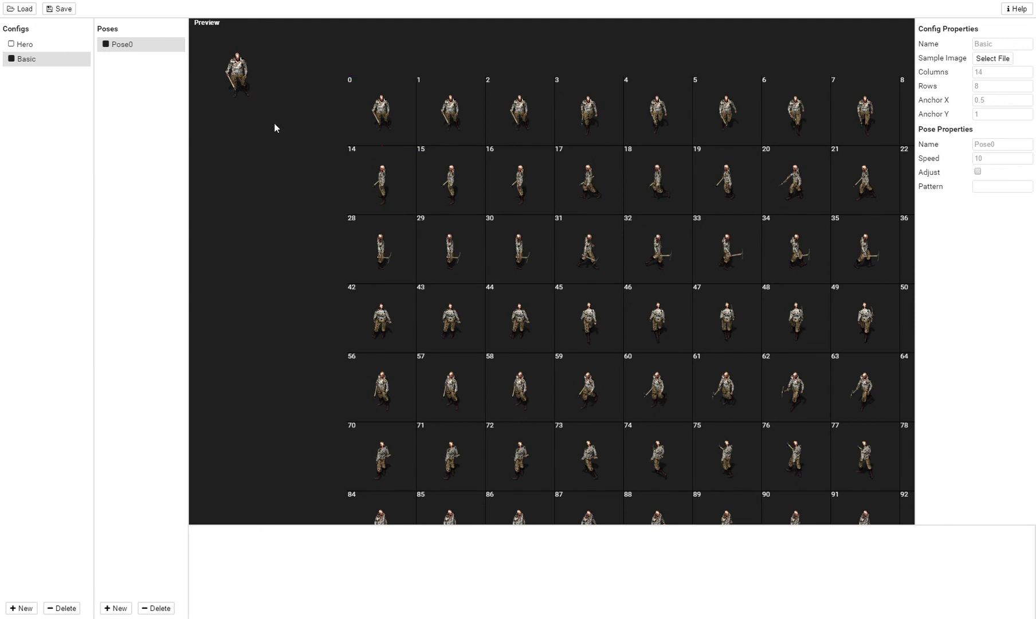
click(1006, 143)
Rename Pose0 to idle2 and assign it frames 0, 1 and 2.
key(ctrl+a)
text(idl)
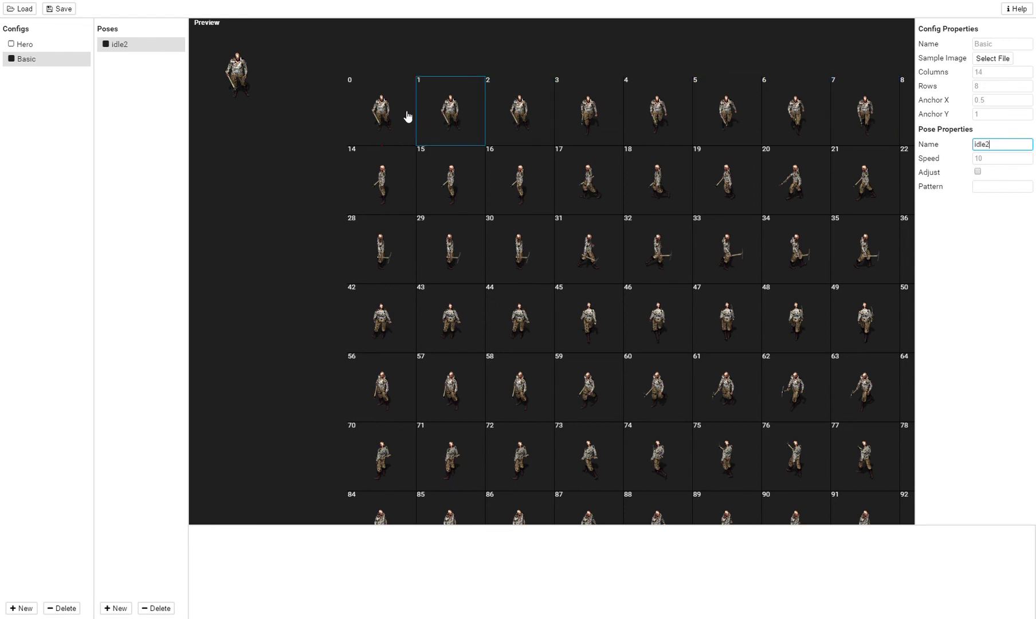
click(390, 118)
click(453, 115)
click(499, 114)
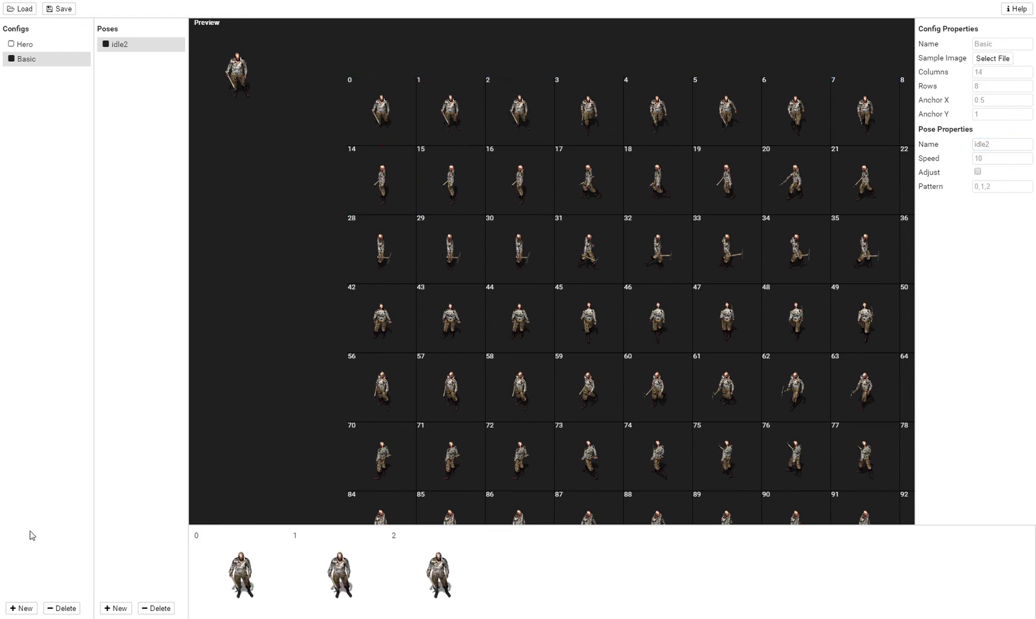
Add a second pose to the Basic config and name it move2.
click(116, 608)
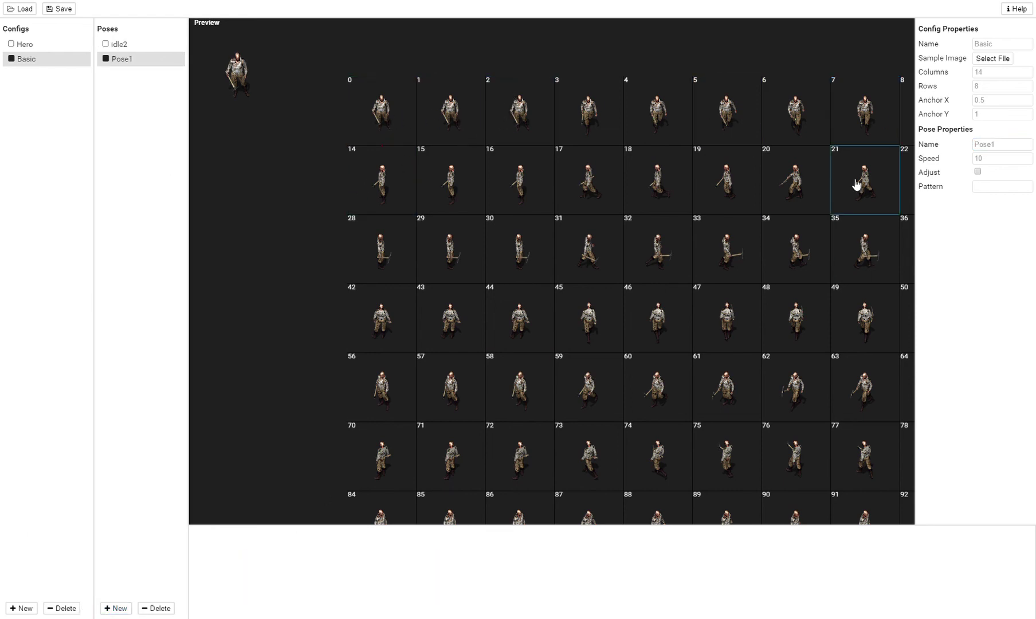
double_click(1008, 144)
text(move2)
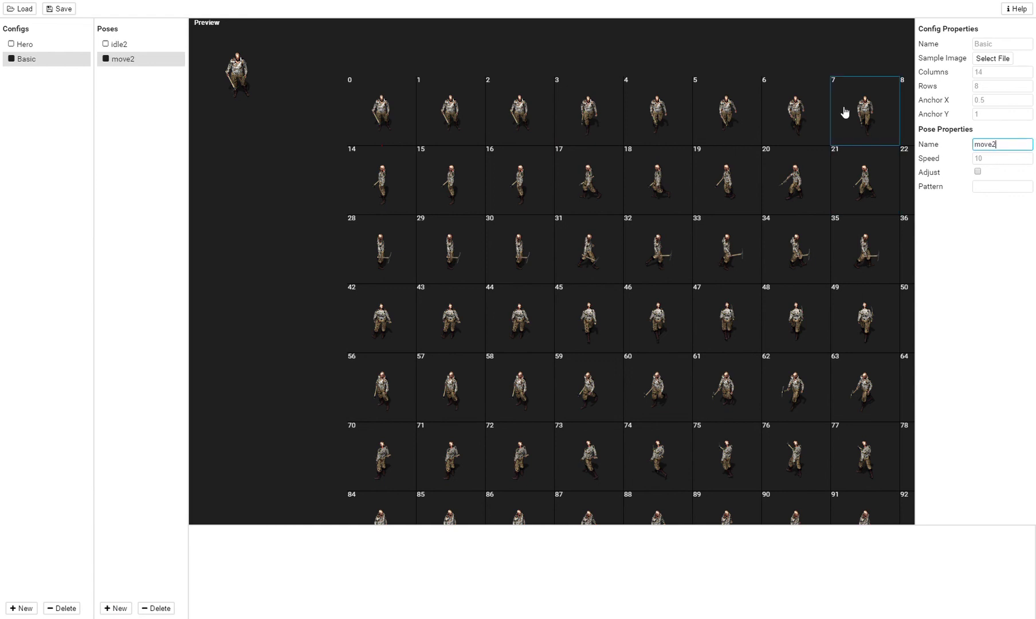
drag(579, 321, 329, 438)
Assign frames 3 through 10 to move2 and add a third empty pose.
click(302, 259)
click(375, 261)
click(444, 258)
click(501, 256)
click(563, 255)
click(652, 260)
click(724, 261)
click(785, 257)
drag(751, 261, 270, 284)
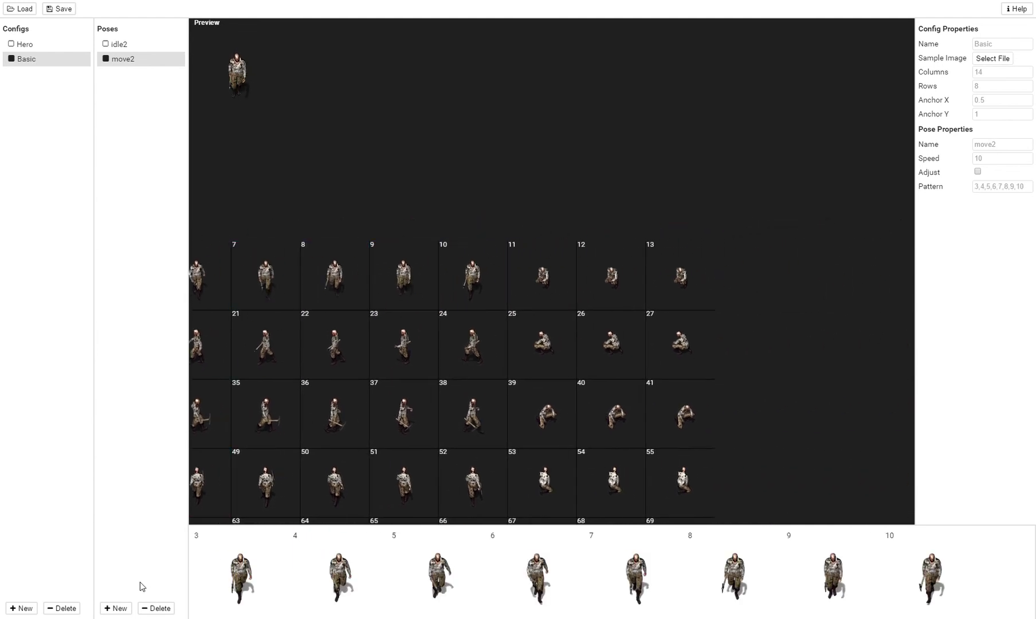
click(116, 608)
Rename the new pose to action2 and assign it frames 11, 12 and 13.
click(1001, 144)
key(ctrl+a)
text(action)
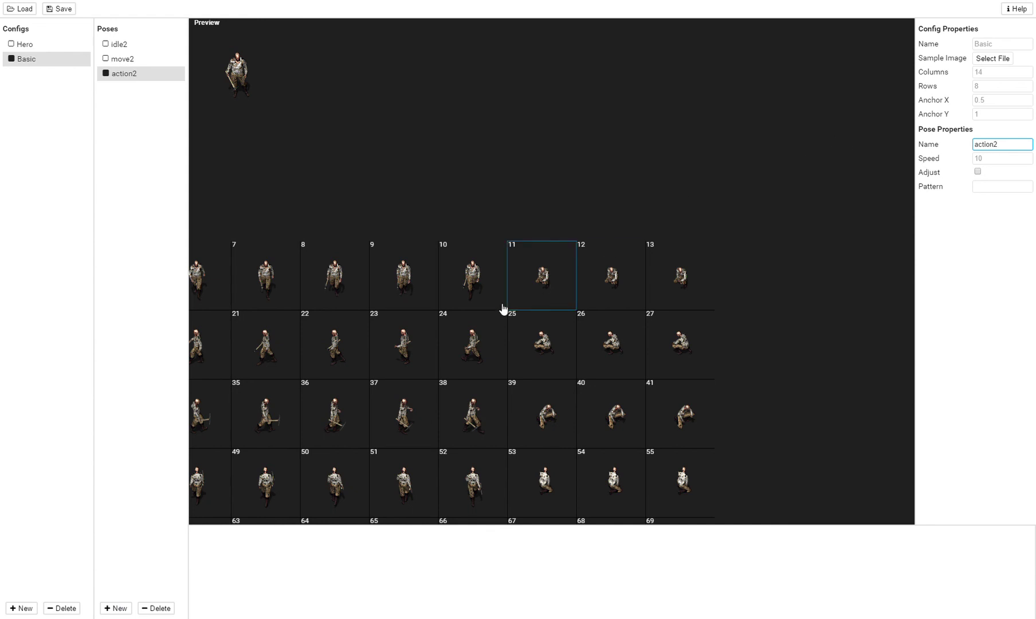
click(523, 293)
click(619, 295)
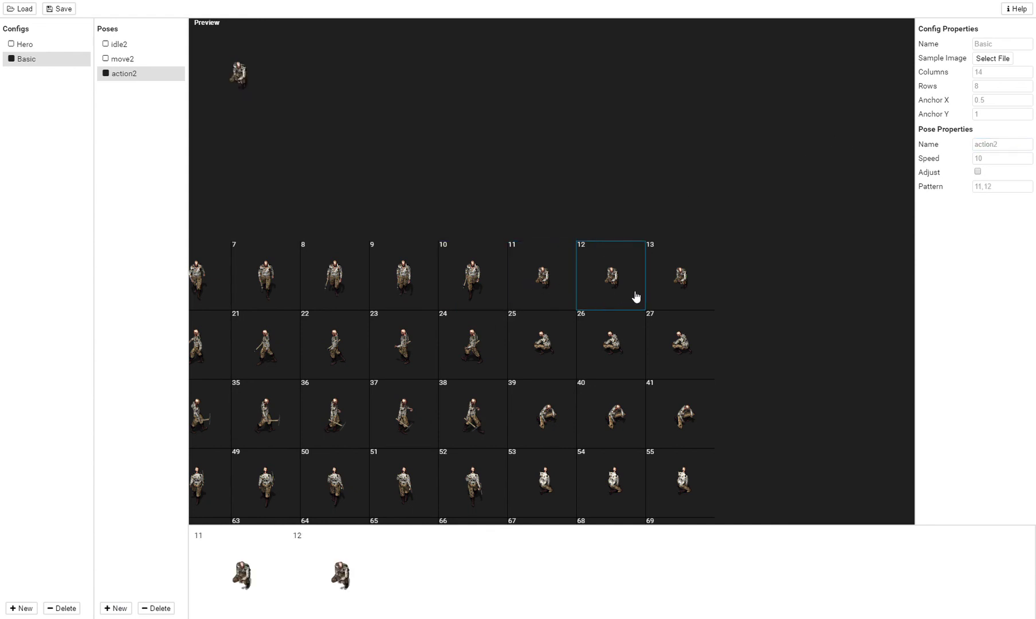
click(673, 291)
drag(439, 307, 516, 208)
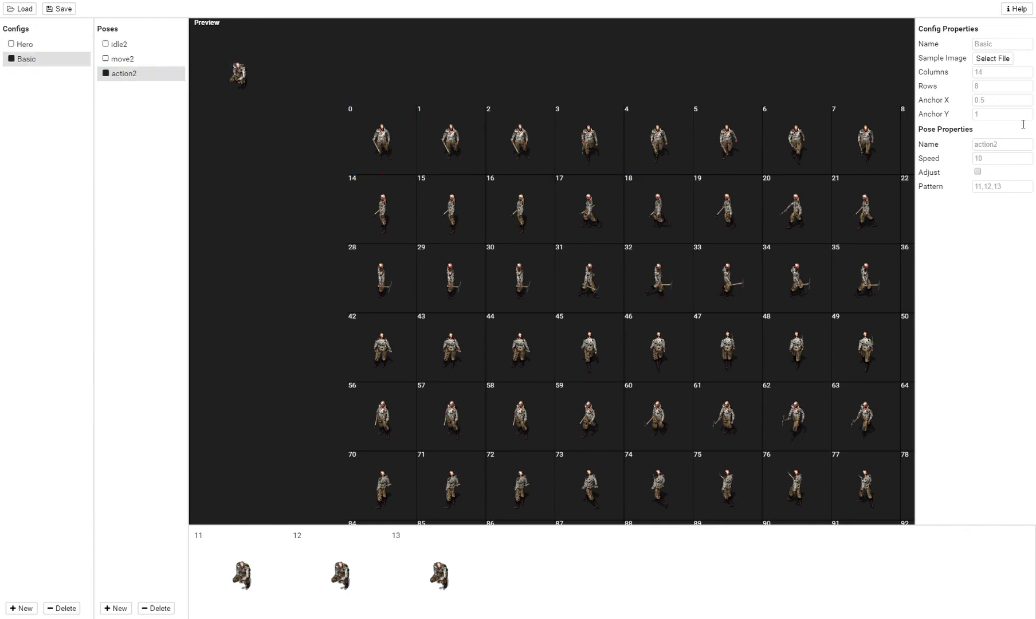
Restore the config name to Basic and save the configs to QSprite.json.
click(990, 44)
text(_)
text(Q)
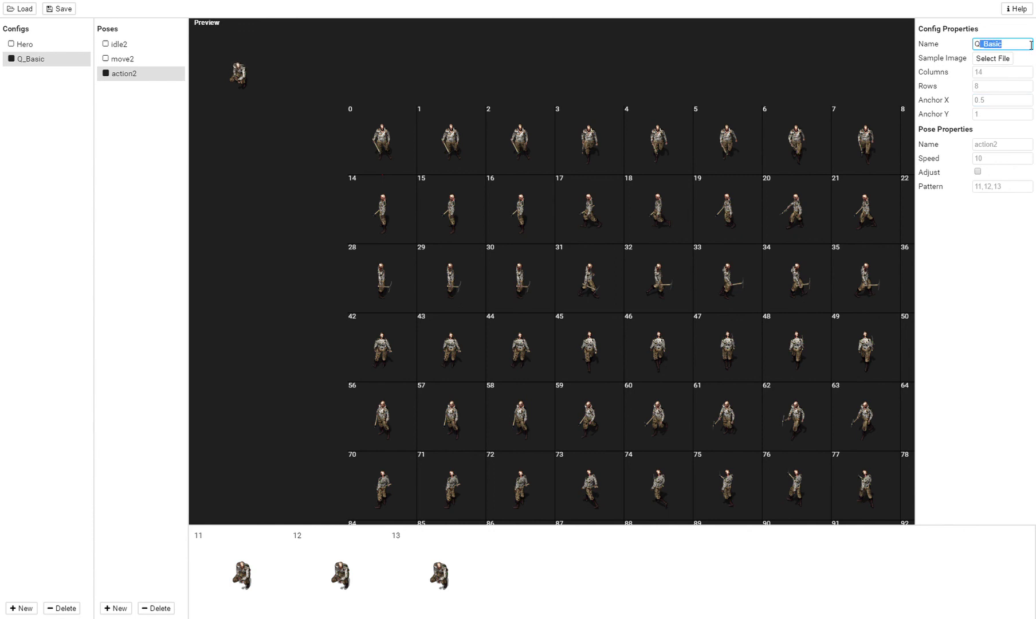
click(1031, 45)
key(BackSpace)
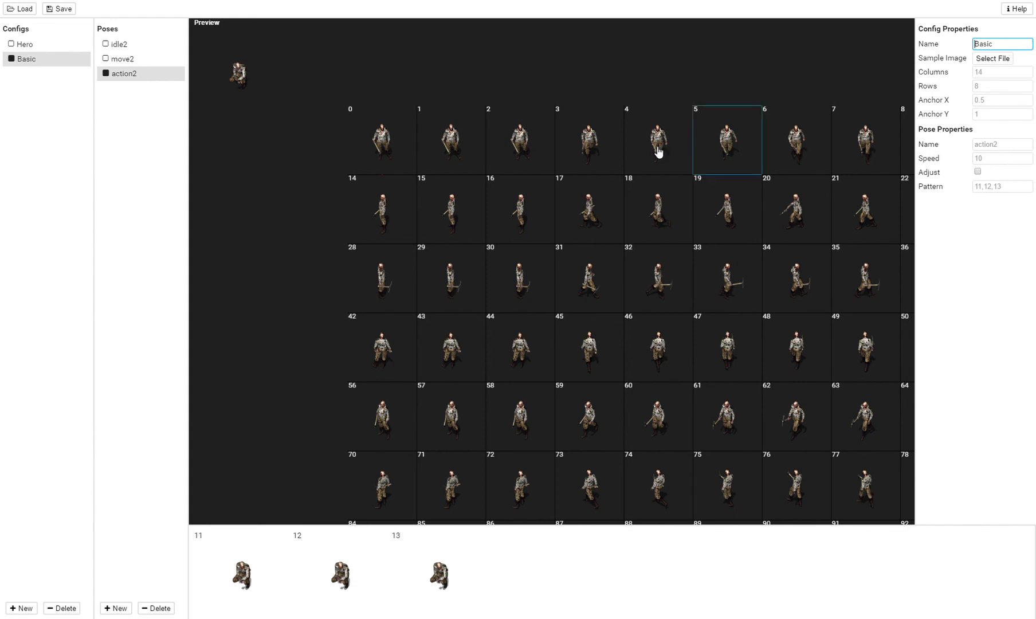
drag(607, 172, 459, 191)
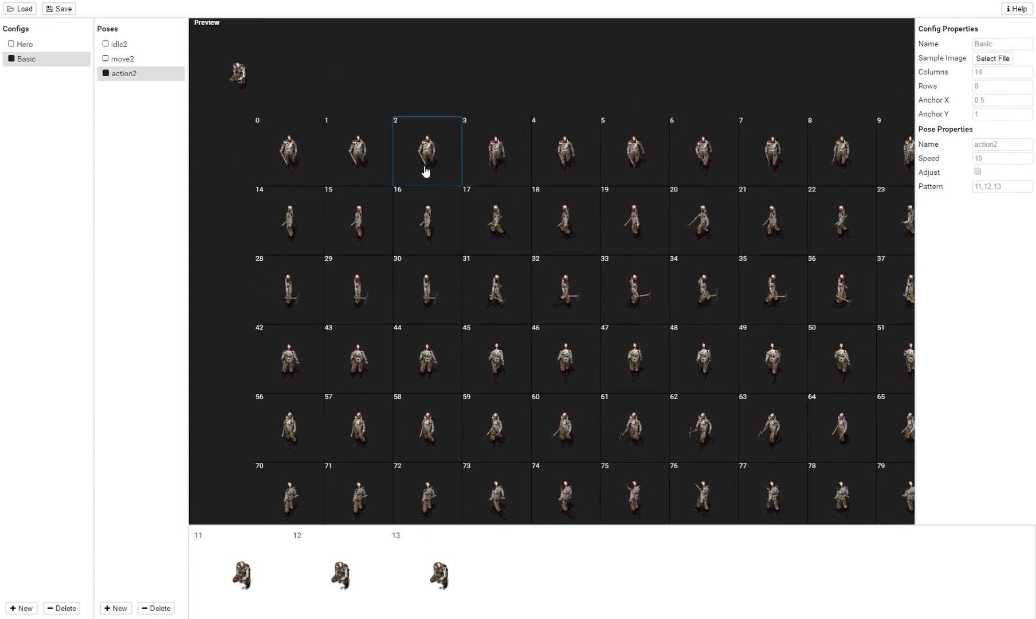
click(59, 10)
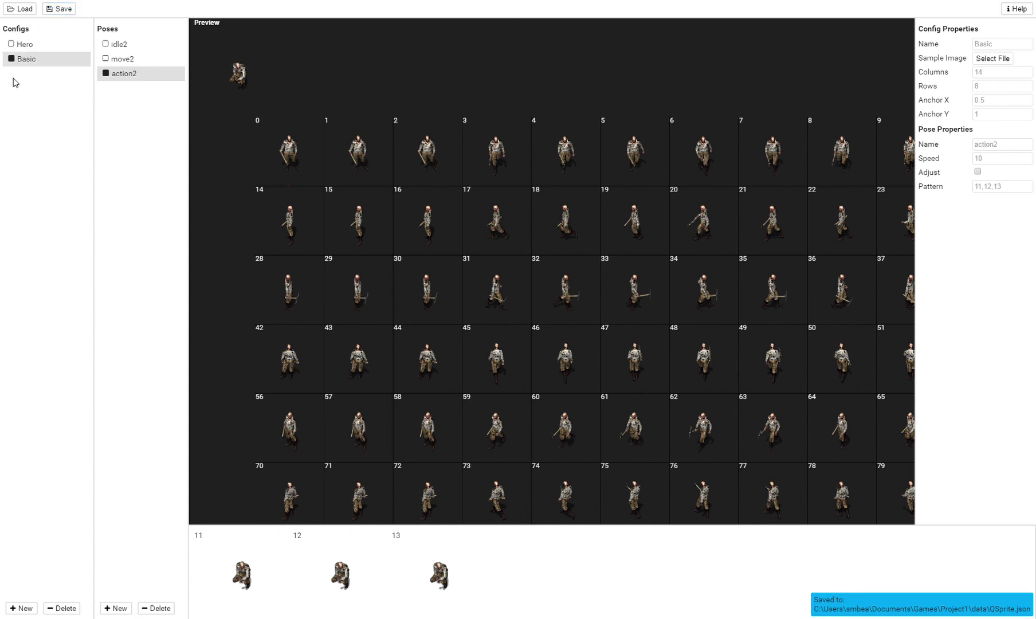
right_click(28, 45)
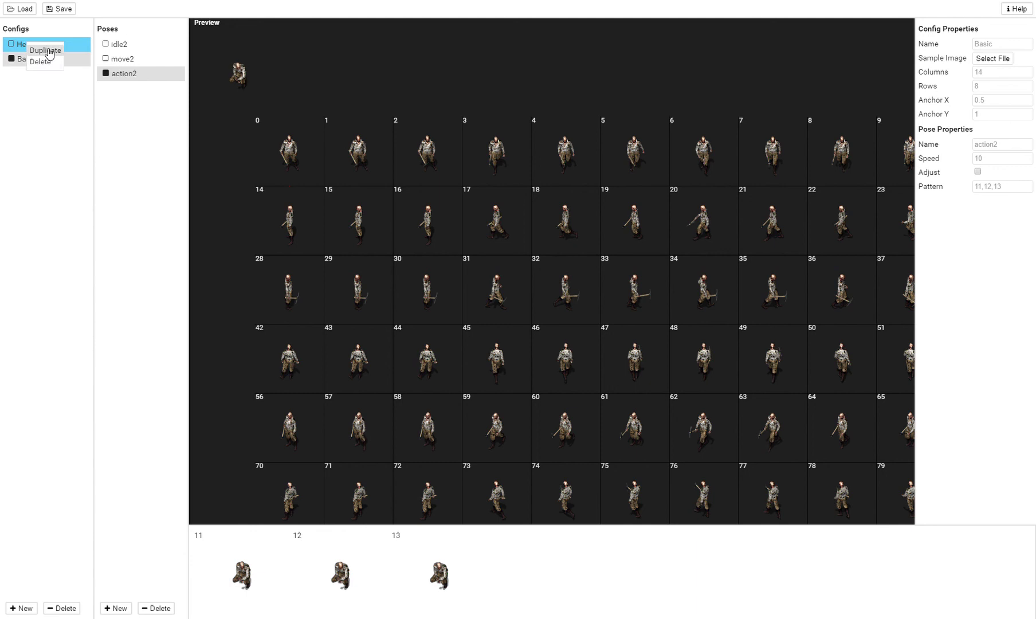
Duplicate the Hero config, delete Hero-duplicate0, and re-save QSprite.json.
click(48, 53)
click(42, 84)
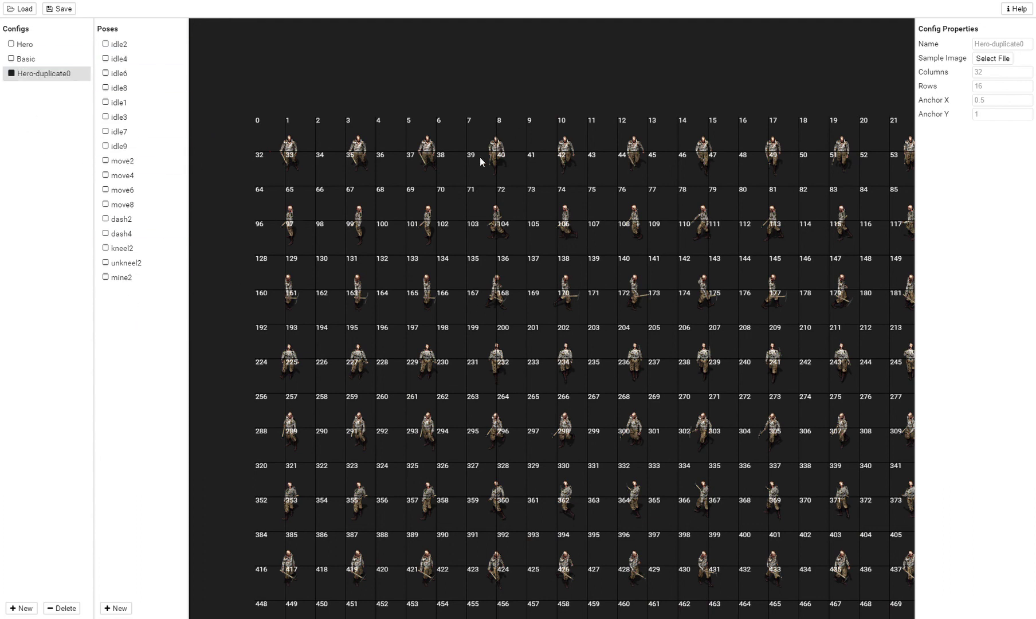
right_click(41, 75)
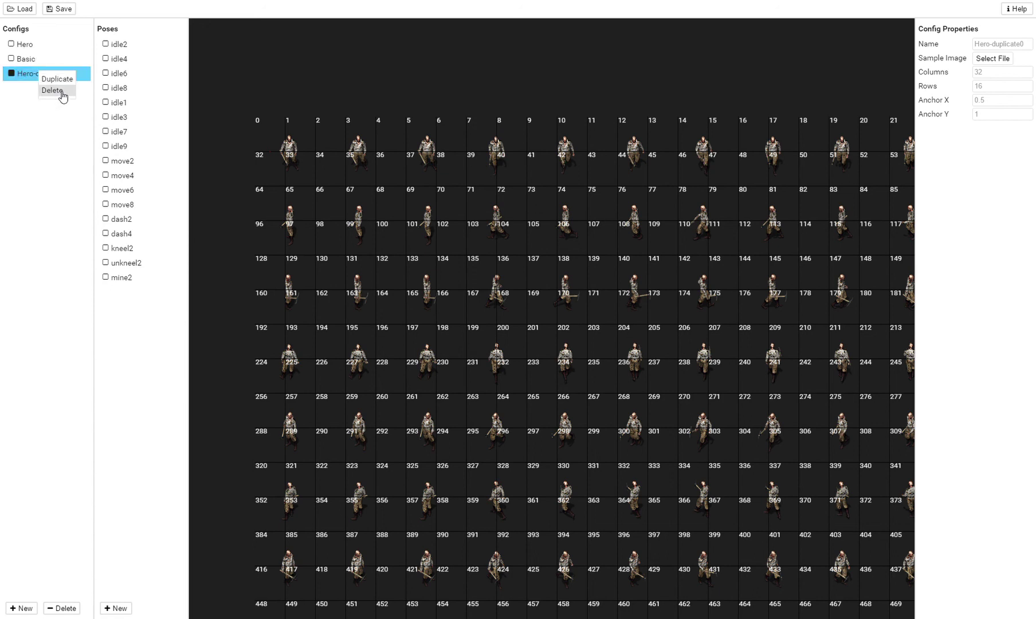
click(60, 97)
click(59, 8)
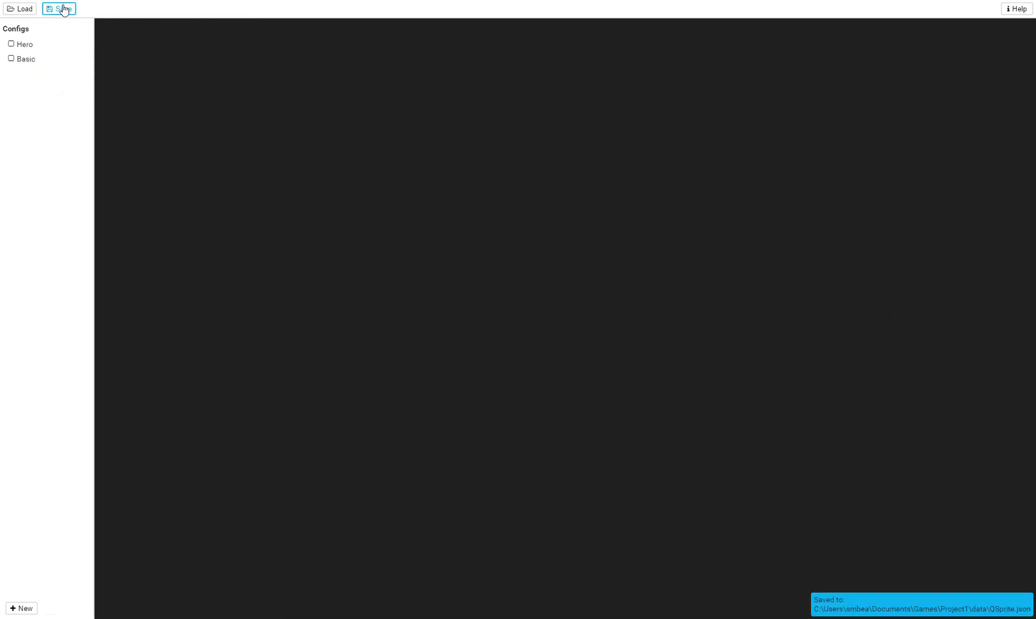